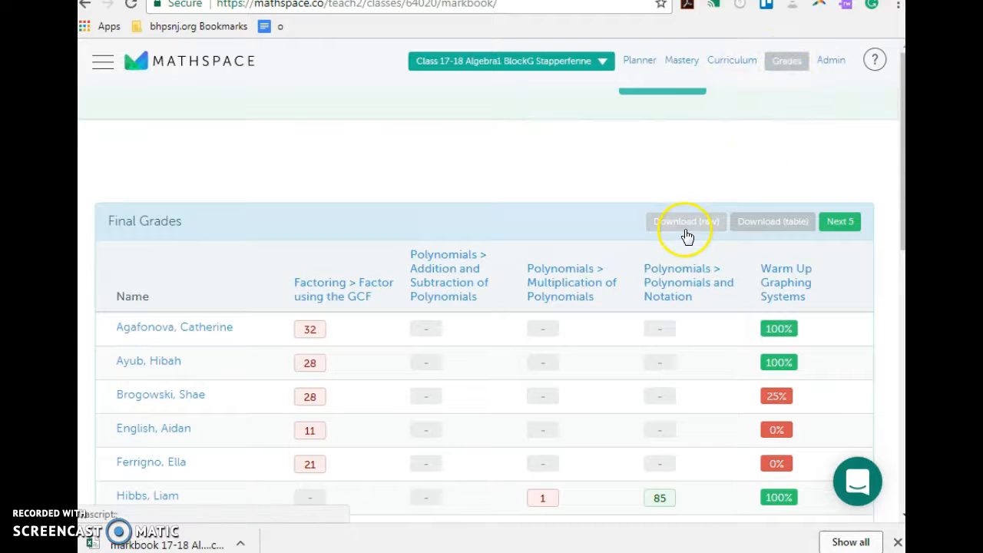
Generate the Algebra1 BlockG final grades report in table format, download it and open the markbook file in Excel
left_click(769, 224)
left_click(695, 348)
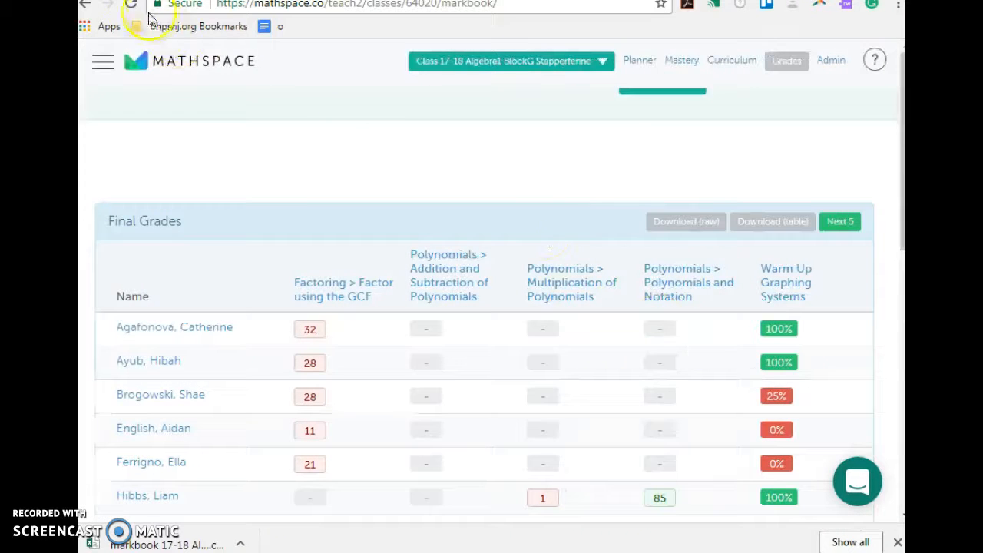
left_click(131, 4)
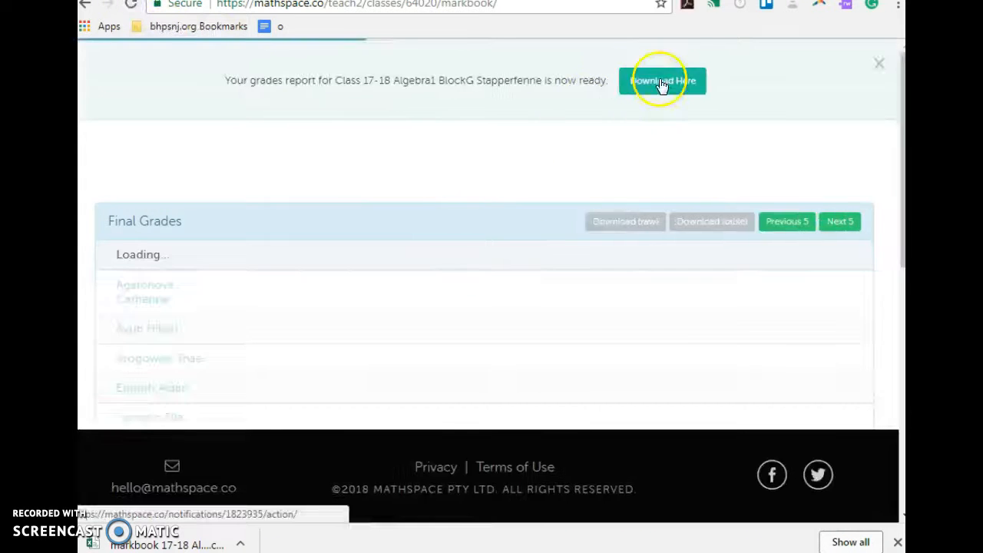
left_click(639, 80)
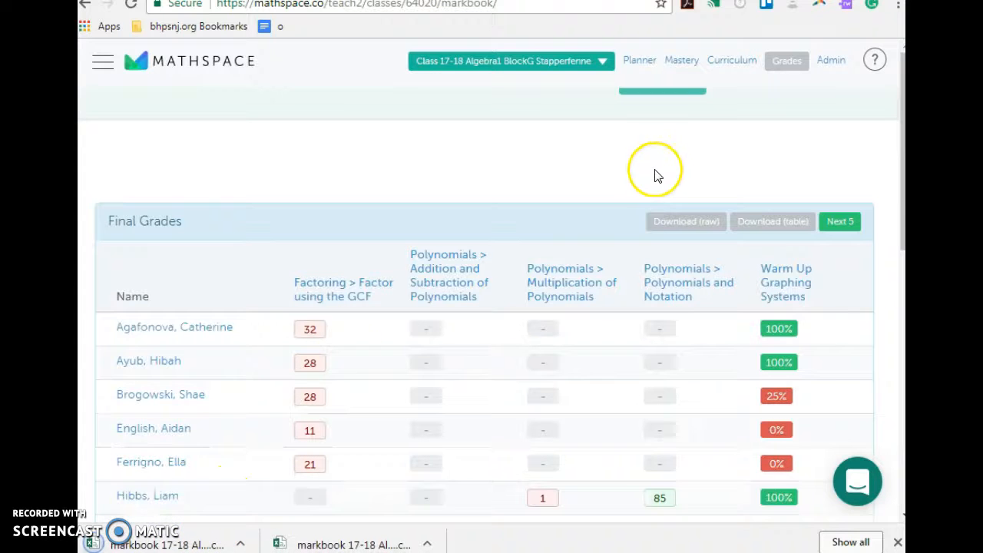
left_click(191, 545)
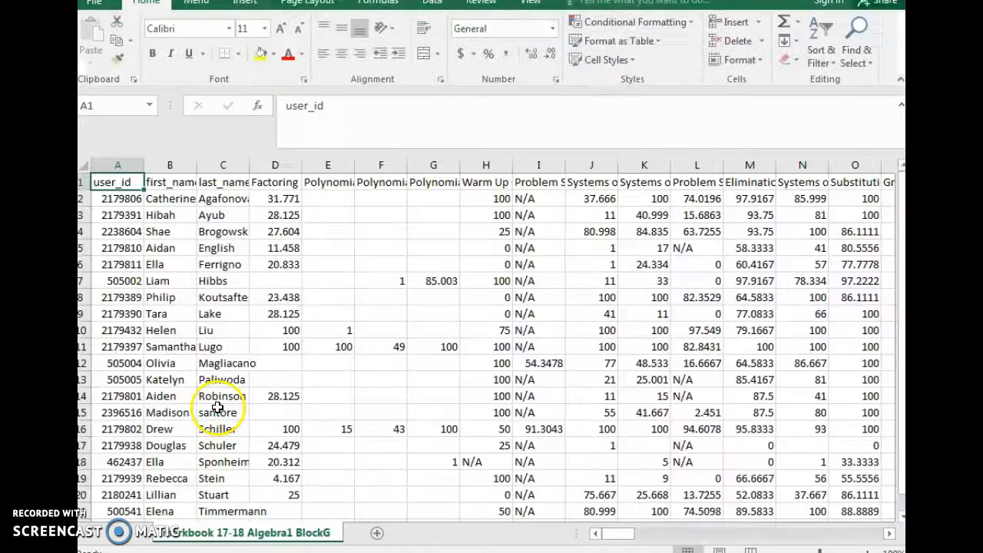
left_click(654, 431)
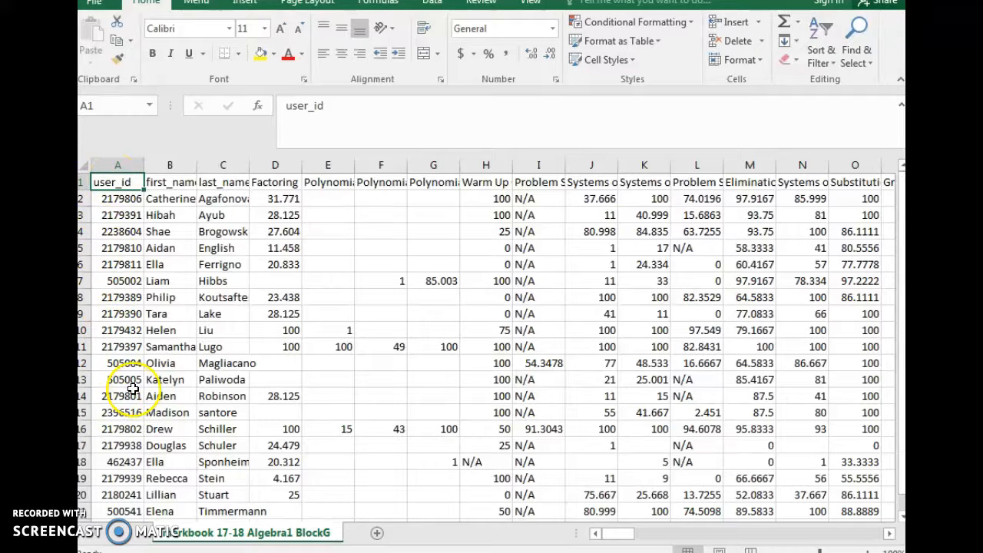
Copy the header row together with the student's row 10 from the markbook sheet
left_click(88, 180)
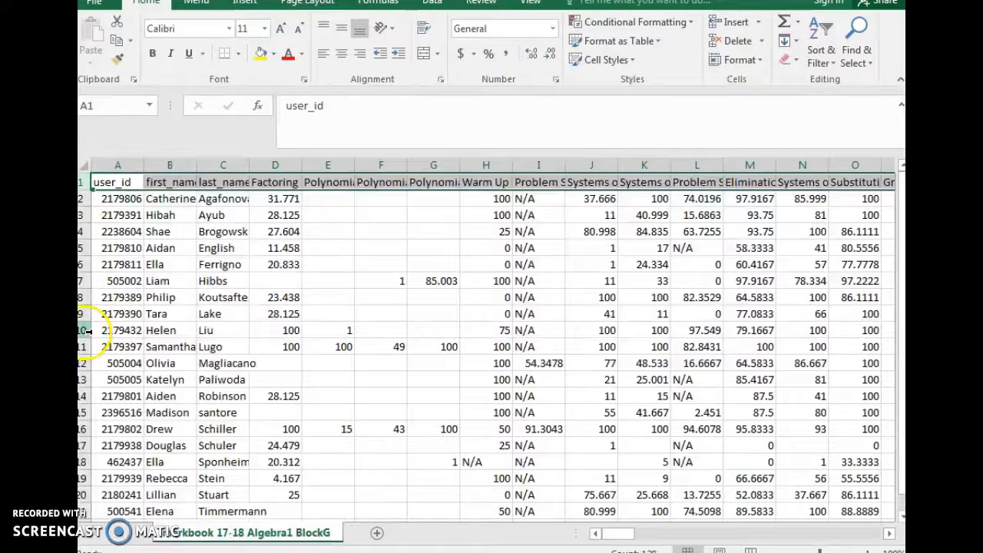
left_click(85, 330)
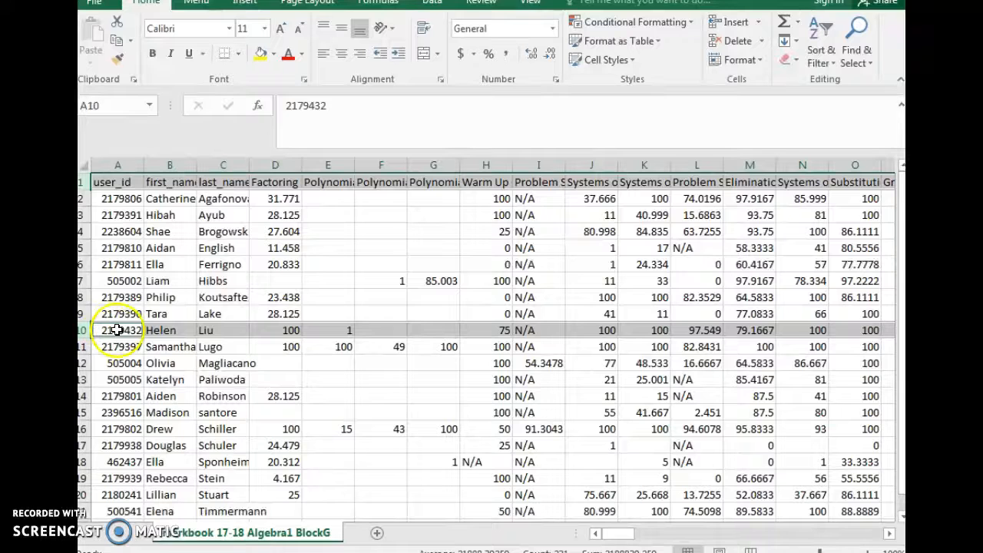
right_click(251, 183)
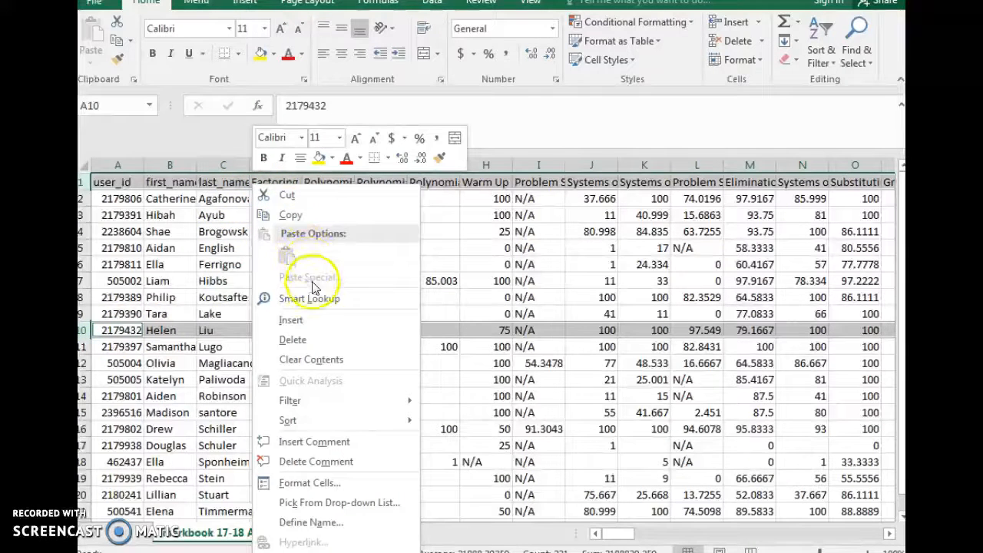
left_click(299, 217)
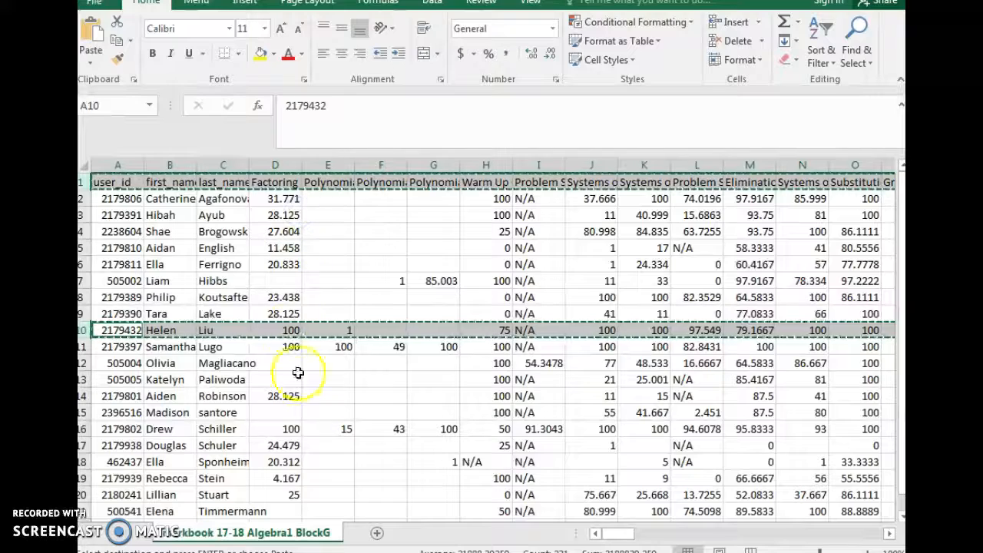
Add a new sheet and paste the copied rows at A1 as values only, transposed into columns
left_click(376, 534)
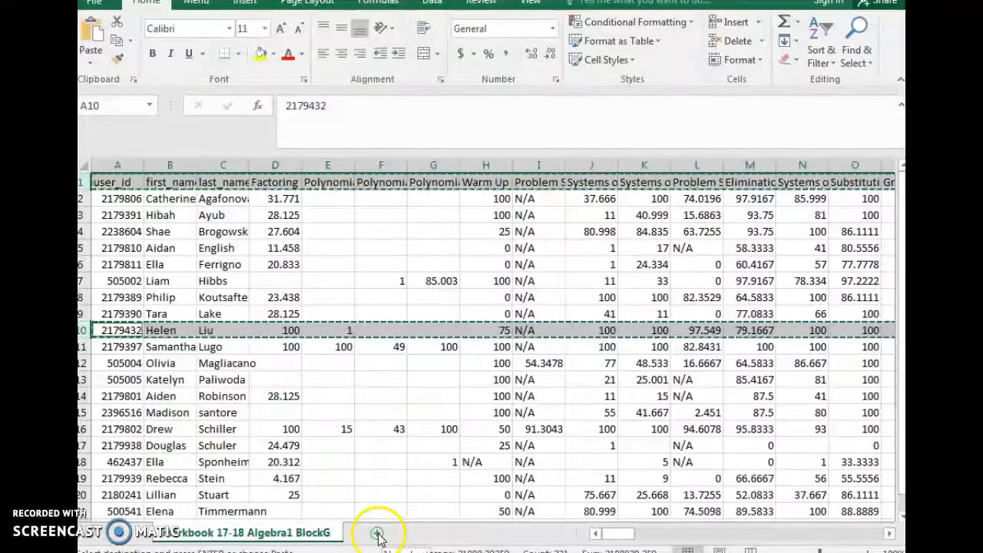
left_click(376, 533)
left_click(120, 181)
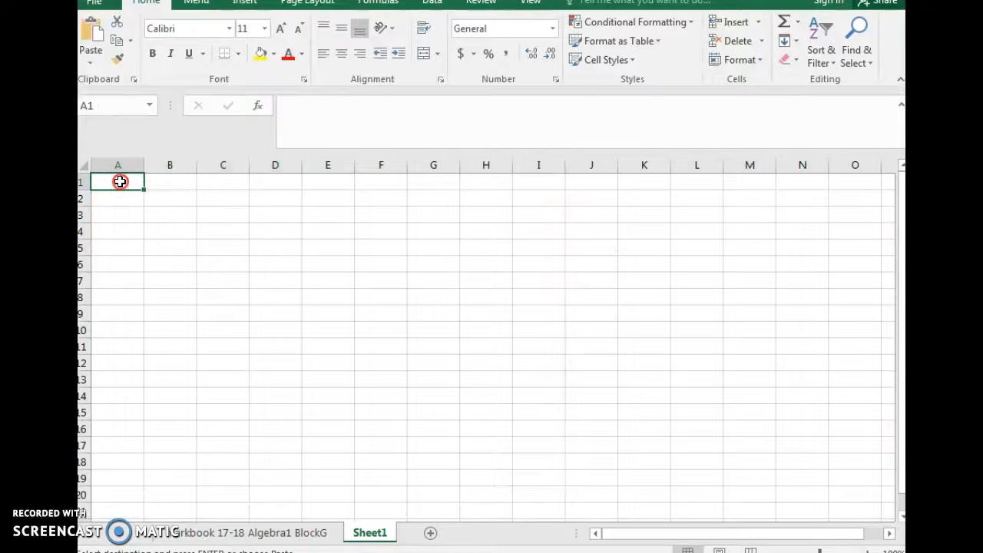
right_click(119, 181)
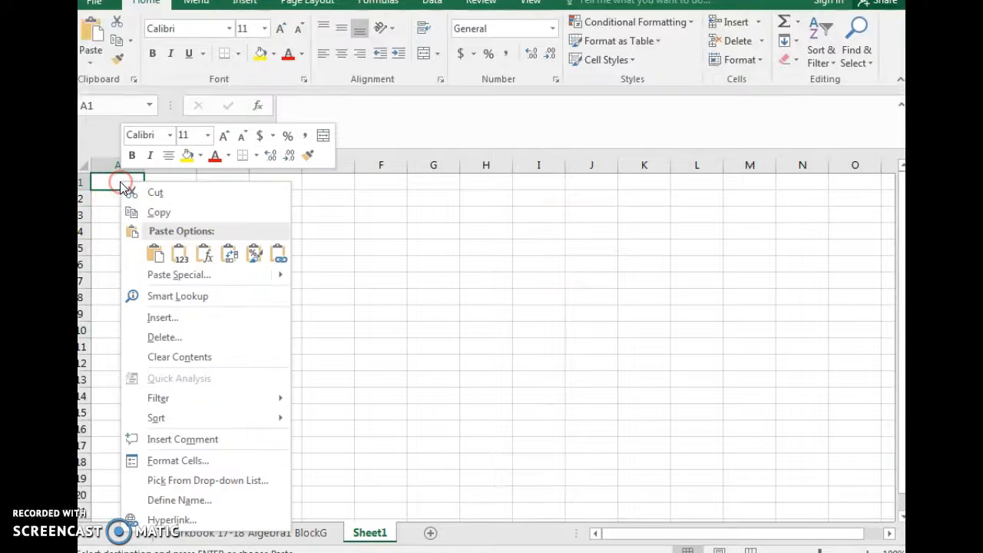
left_click(181, 276)
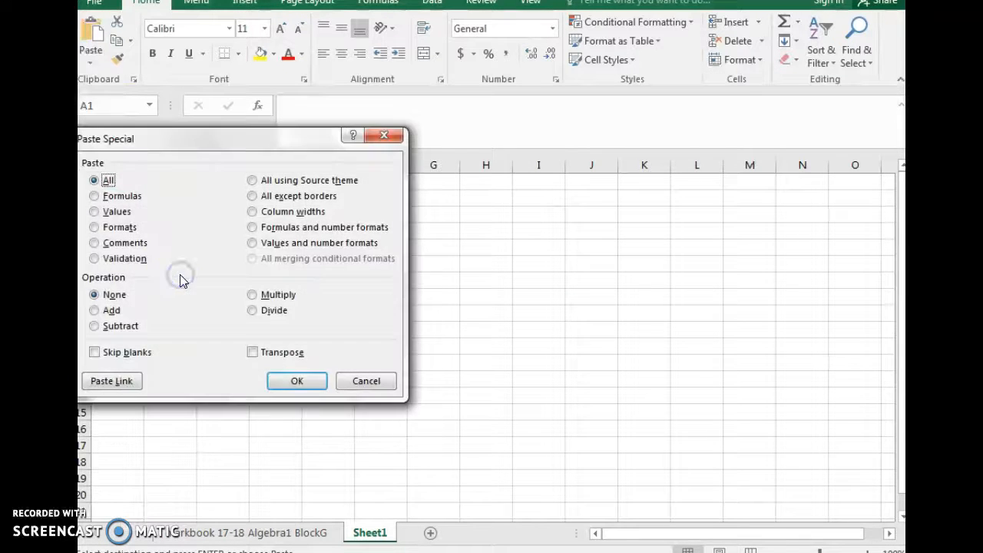
left_click(97, 213)
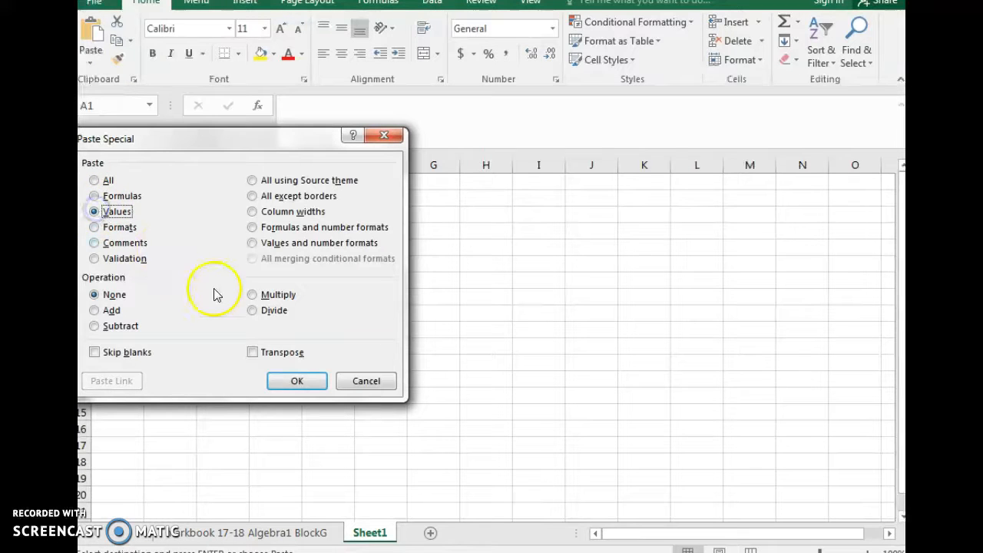
left_click(255, 354)
left_click(302, 388)
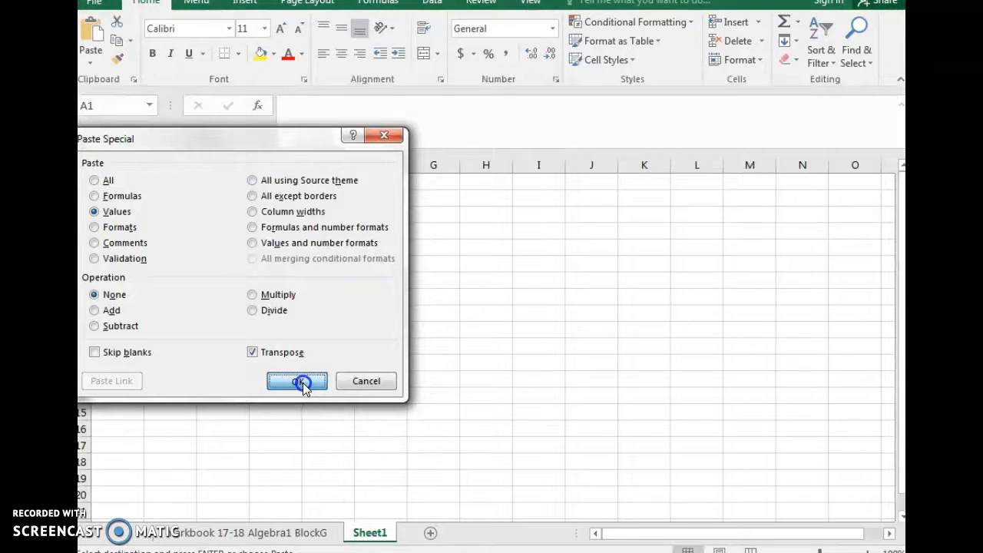
Widen columns A and B to make the assignment names and scores readable, and clear the selection
double_click(148, 168)
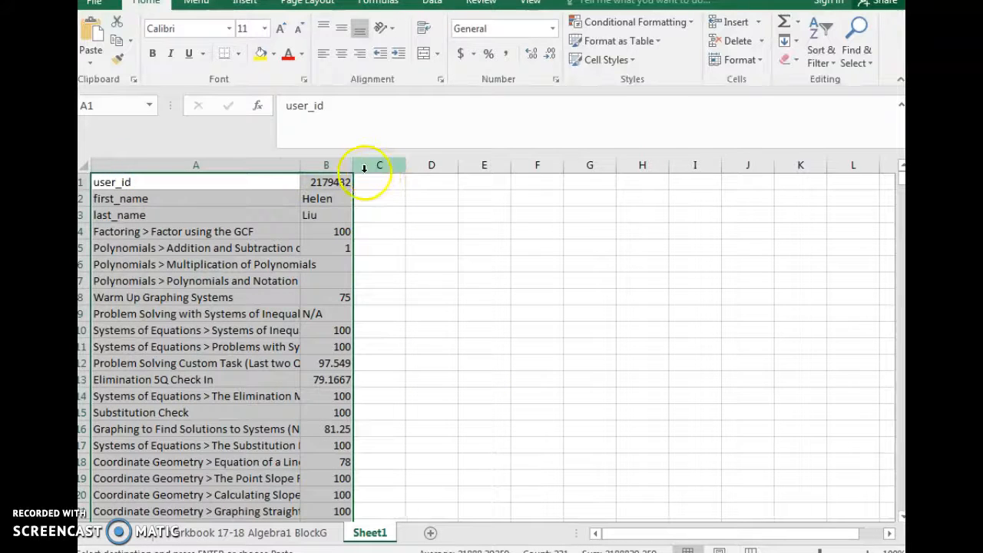
left_click_drag(353, 166, 389, 166)
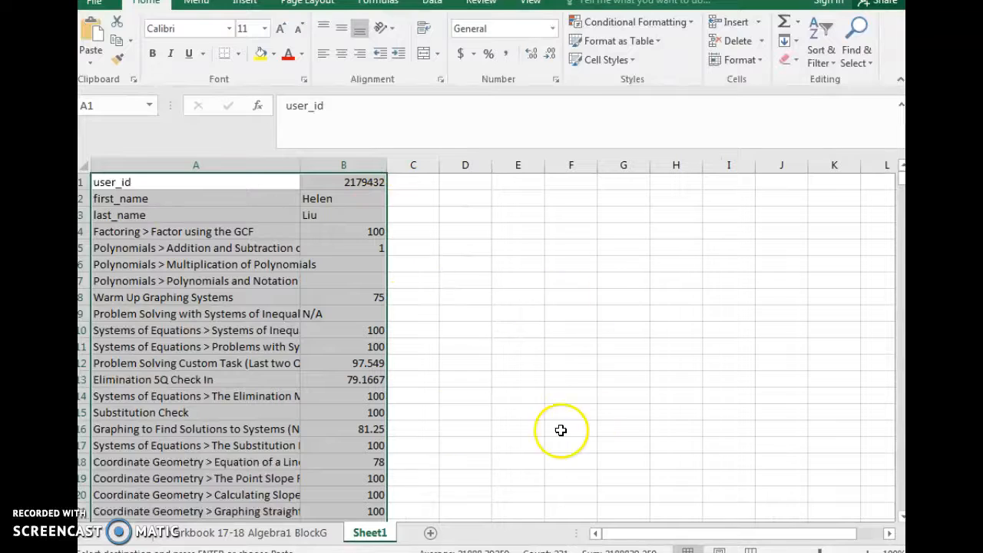
scroll(492, 298, "down", 3)
scroll(492, 298, "down", 19)
scroll(459, 366, "up", 8)
scroll(447, 317, "up", 14)
left_click(451, 301)
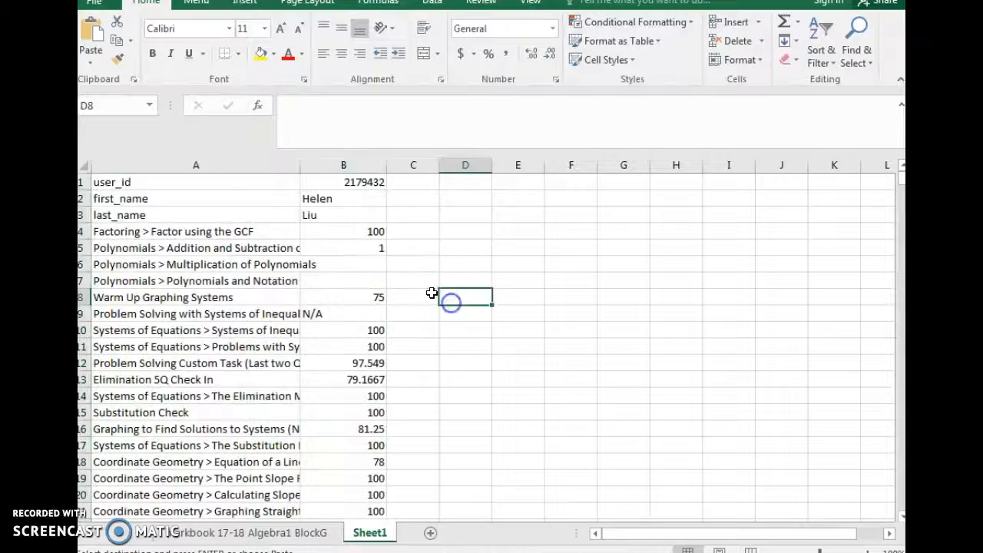
Apply a three-color conditional formatting scale to scores B4:B128, with red for high, yellow for middle and green for low values
left_click_drag(368, 231, 369, 469)
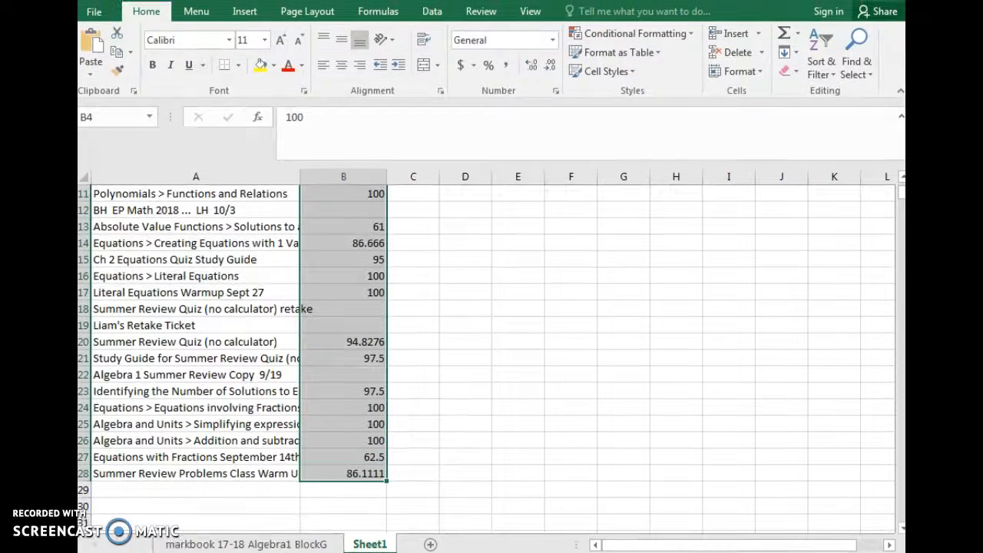
left_click(642, 35)
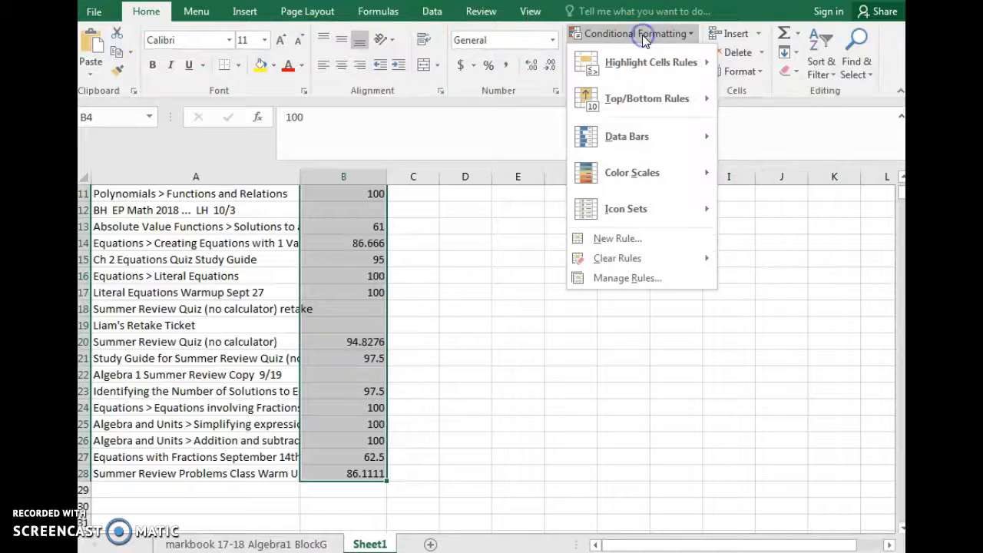
left_click(648, 178)
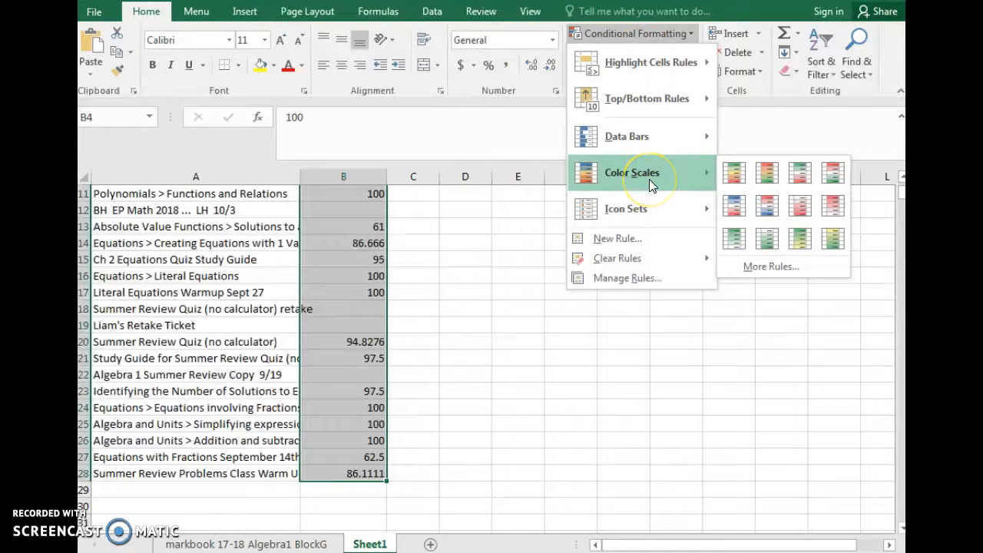
left_click(767, 176)
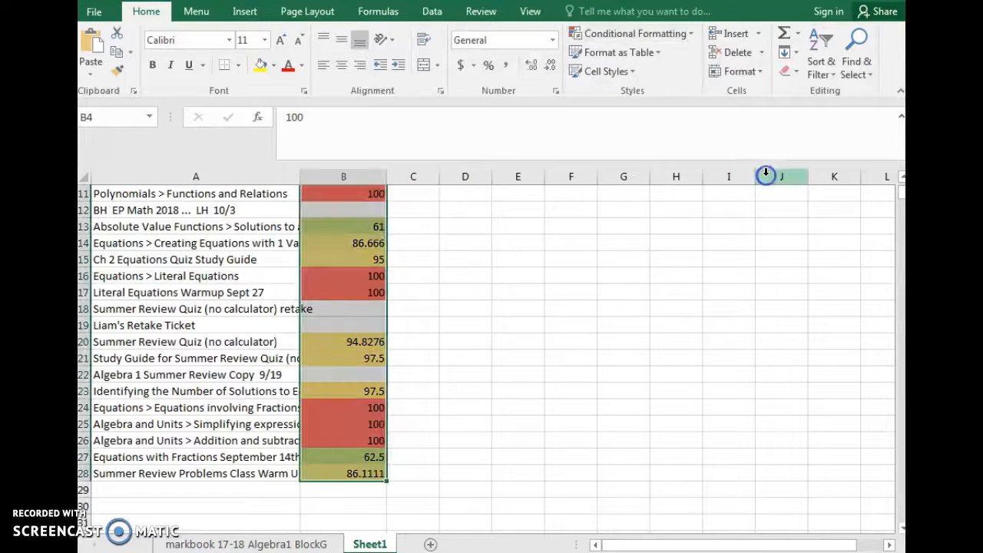
Edit the score column's color scale rule to use standard red for the minimum and standard green for the maximum
left_click(679, 33)
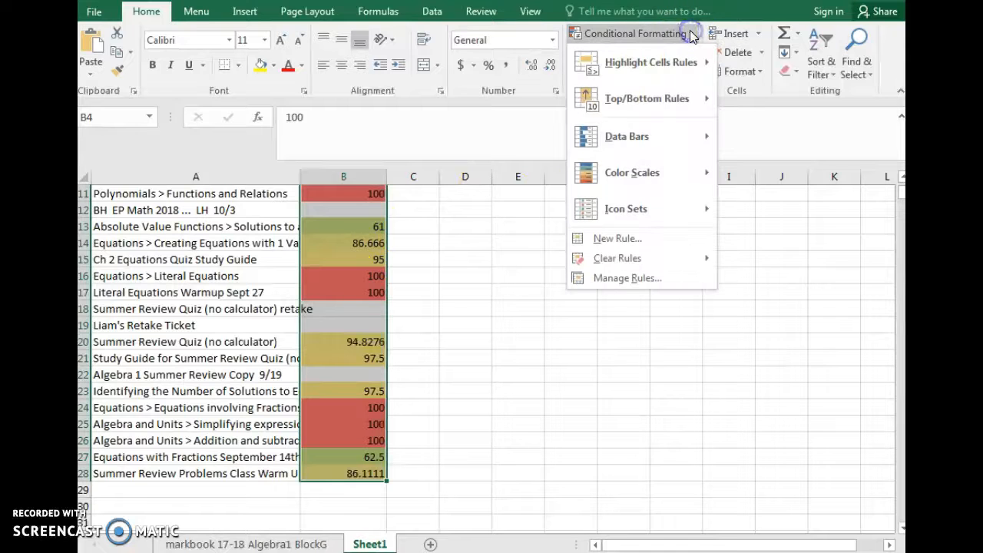
left_click(620, 277)
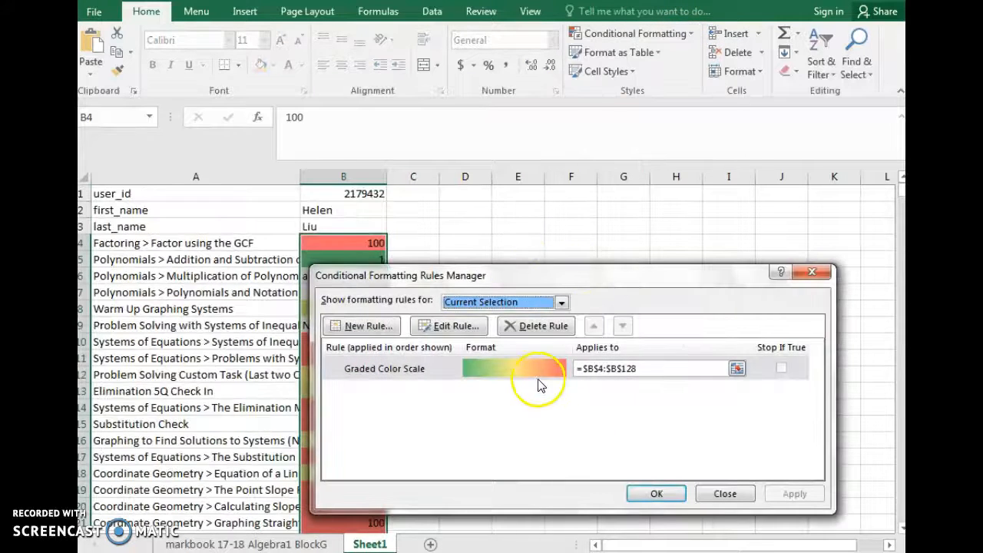
left_click(449, 325)
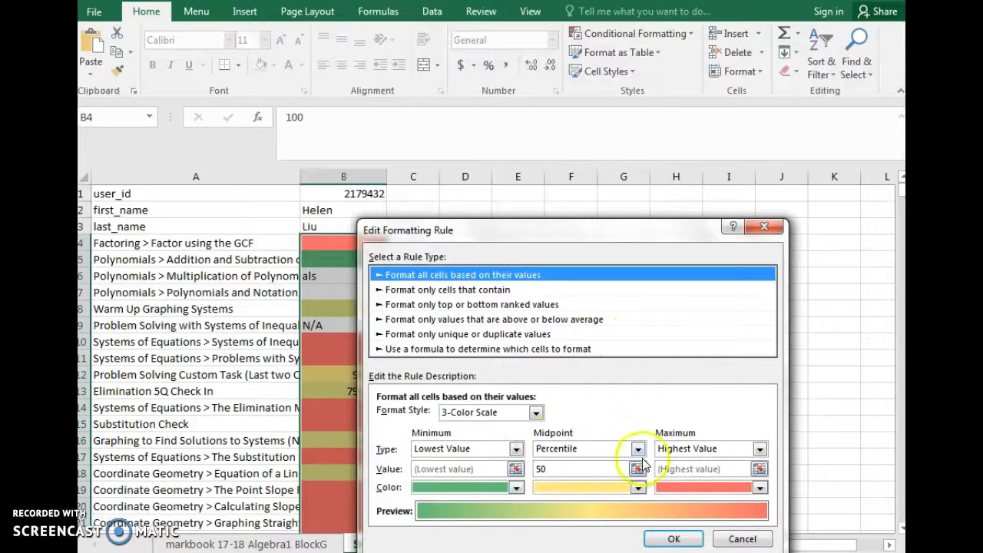
left_click(515, 488)
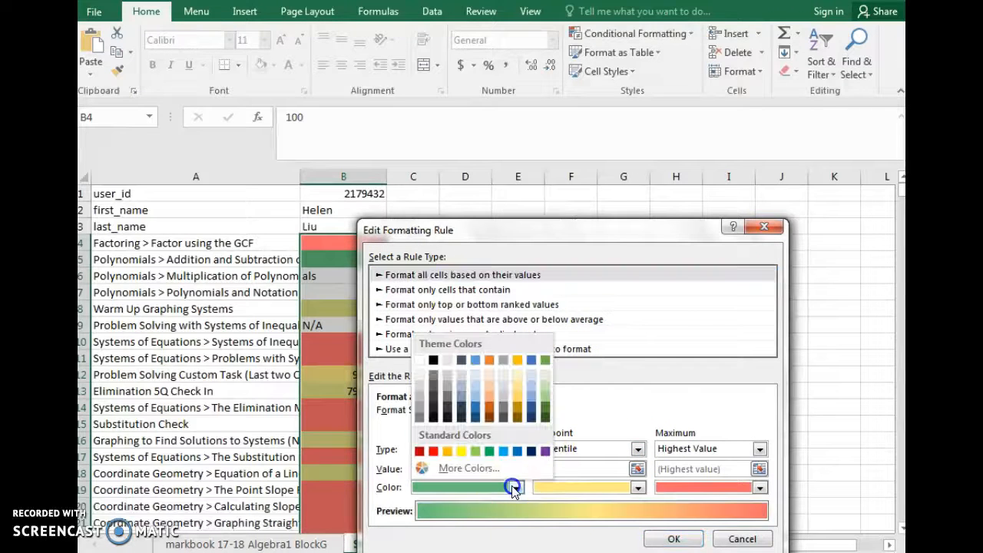
left_click(436, 453)
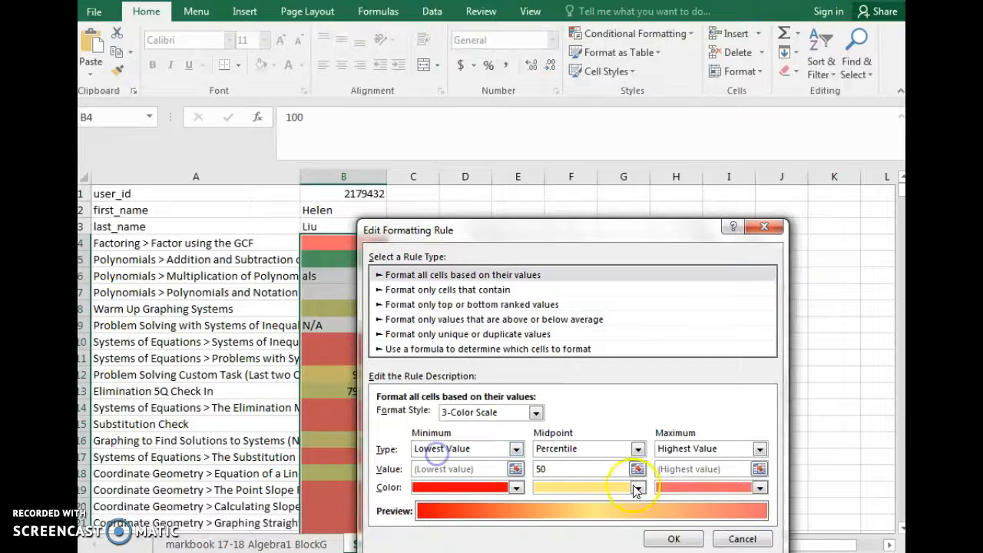
left_click(759, 487)
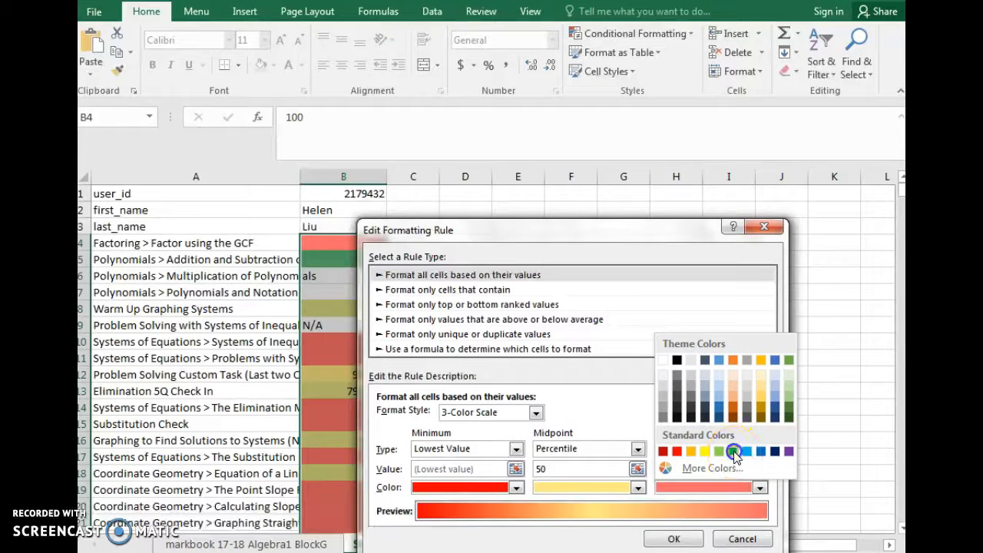
left_click(733, 451)
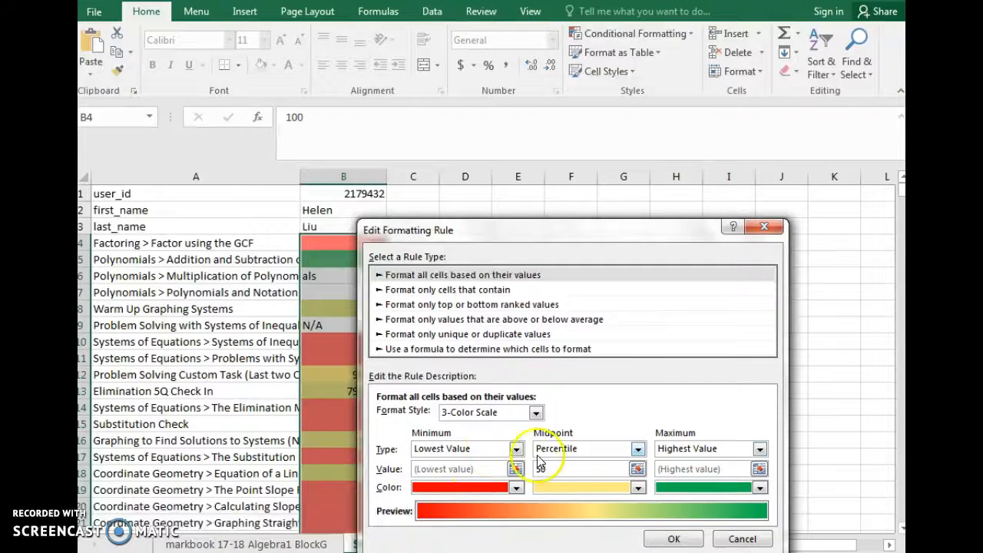
Set the color scale's thresholds to type Number, with minimum 65, midpoint 75 and maximum 90
left_click(516, 448)
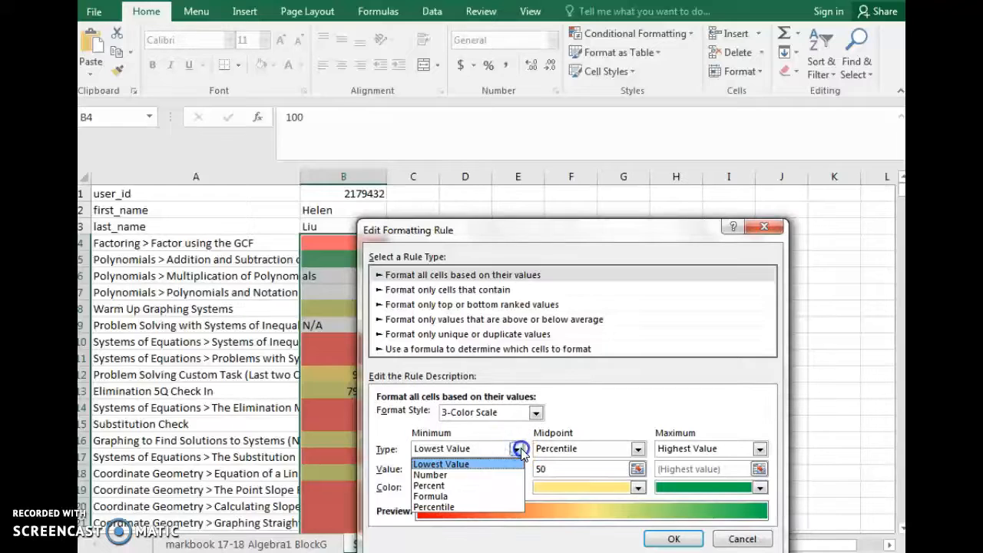
left_click(474, 476)
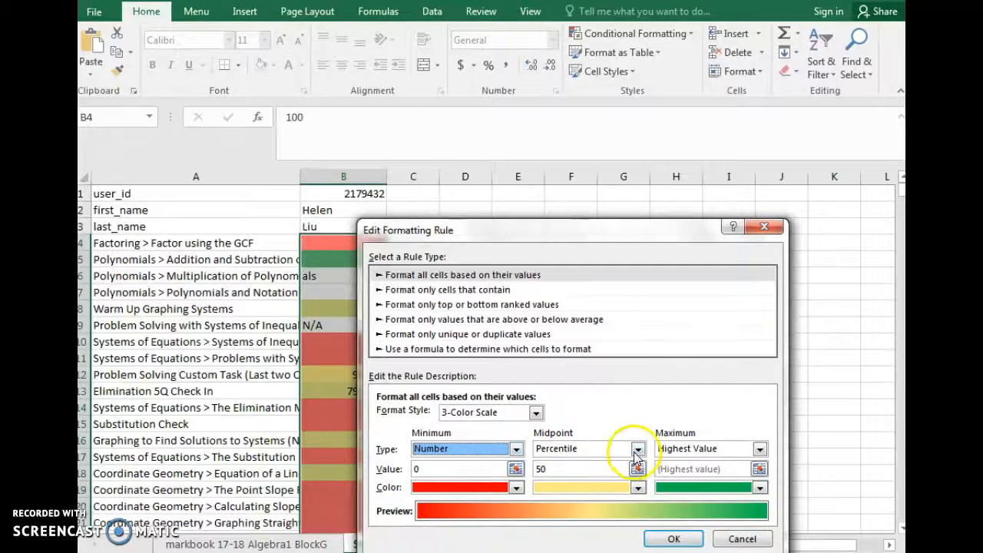
left_click(613, 447)
left_click(585, 465)
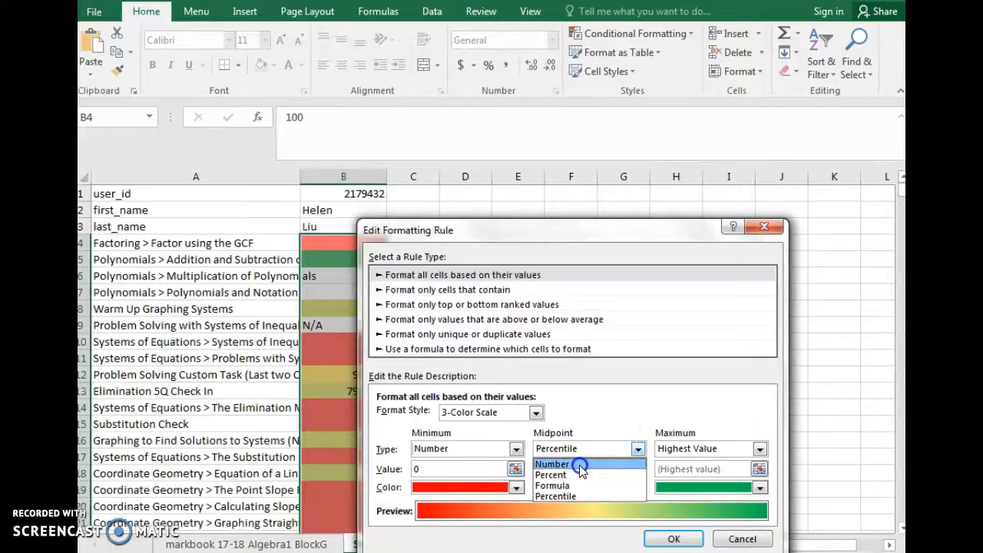
left_click(725, 448)
left_click(712, 474)
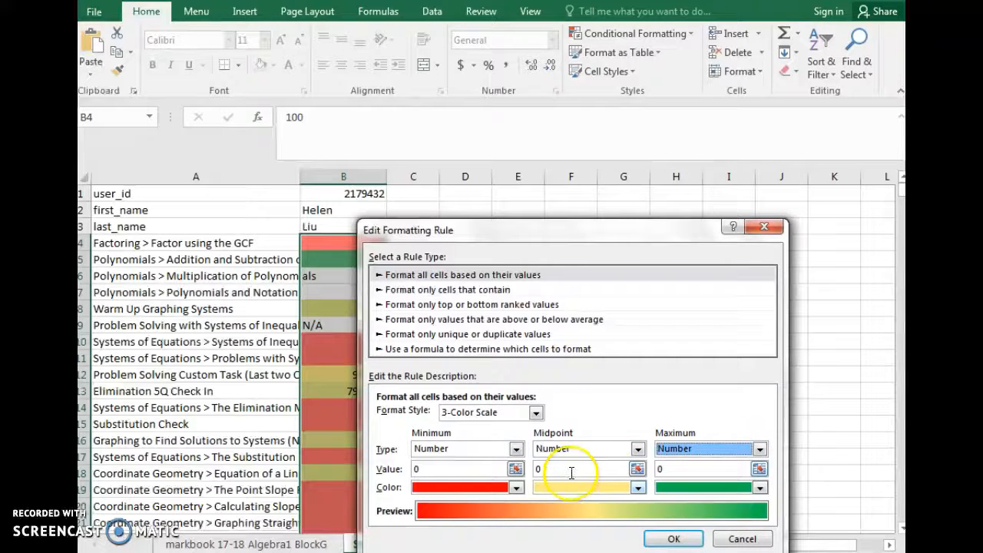
left_click(525, 470)
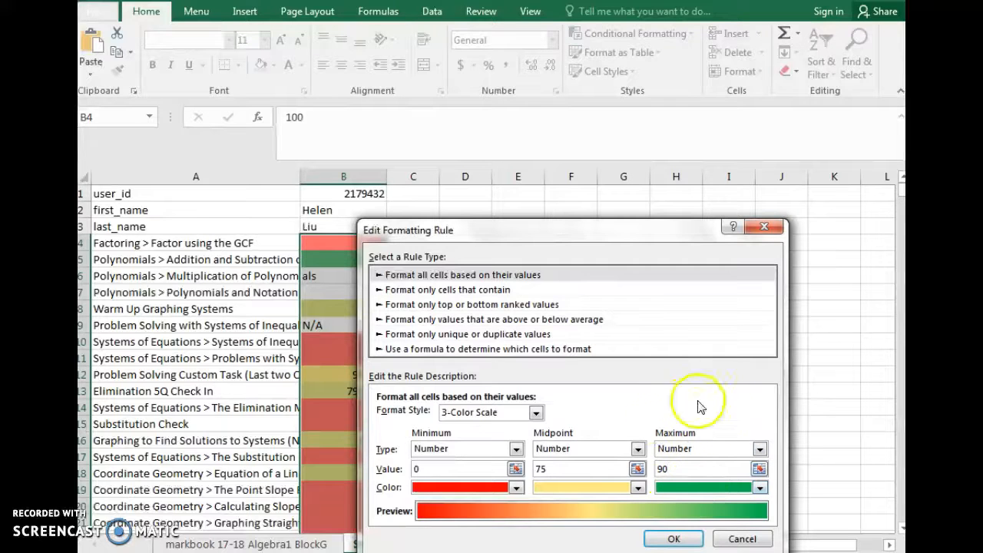
left_click(460, 469)
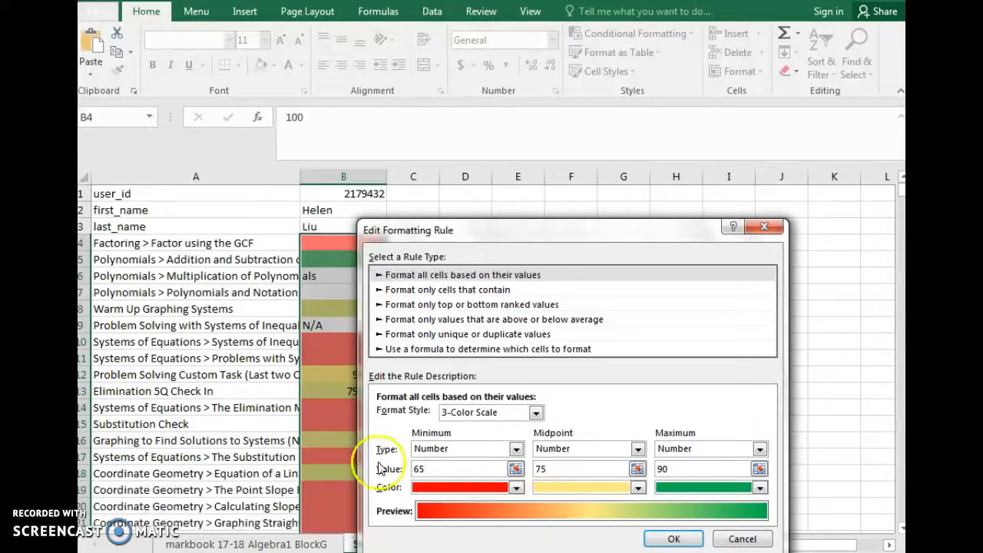
Apply the edited three-color scale rule to scores B4:B128 and close the rules manager
left_click(671, 540)
left_click(792, 493)
left_click(653, 493)
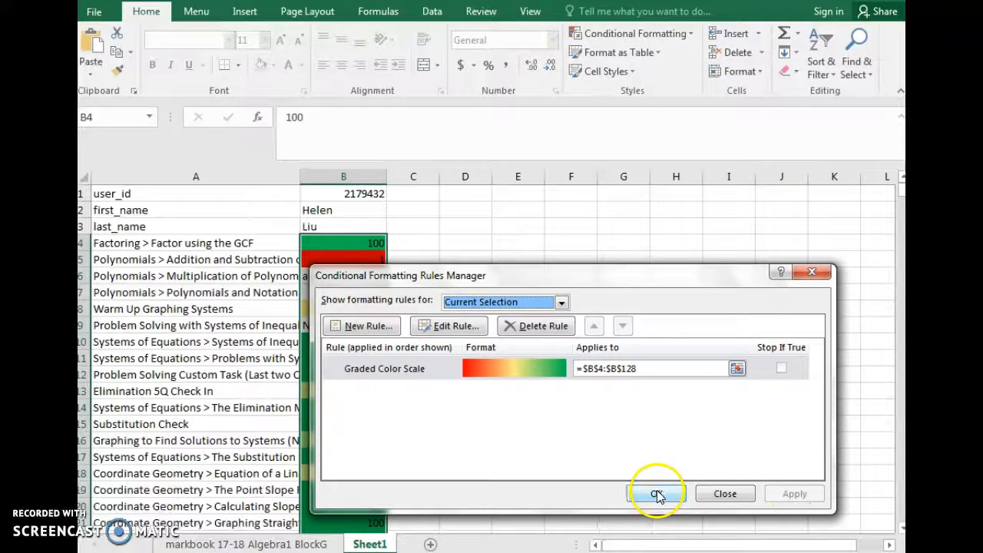
Examine the color-coded scores throughout column B, checking the cells flagged red for low grades
scroll(415, 296, "down", 2)
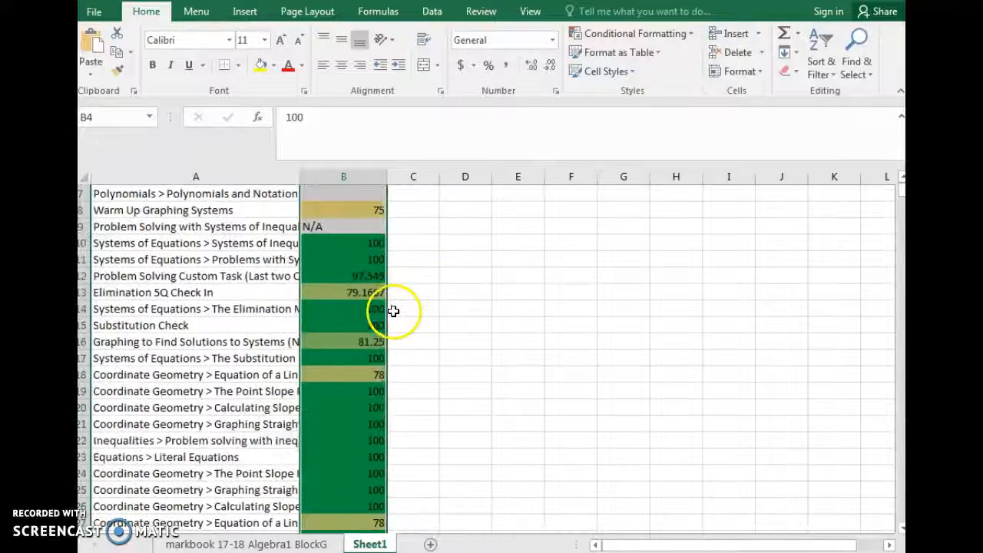
scroll(384, 309, "up", 3)
left_click(353, 259)
scroll(404, 303, "down", 9)
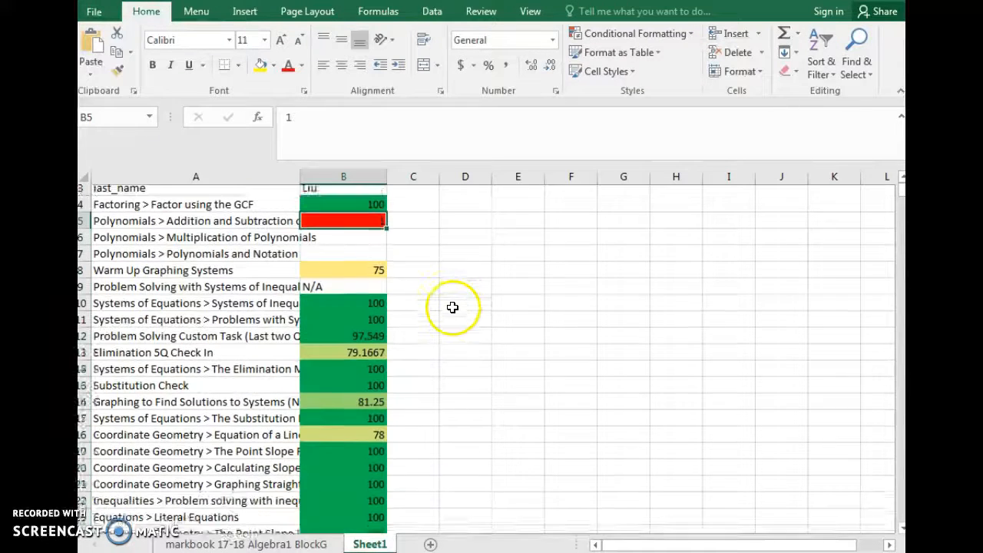
scroll(404, 303, "down", 3)
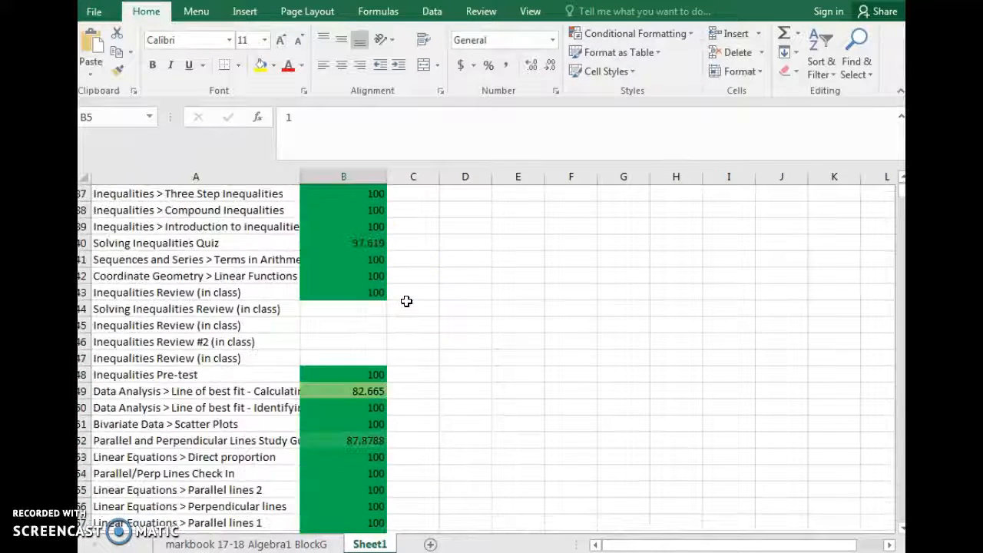
scroll(406, 301, "down", 2)
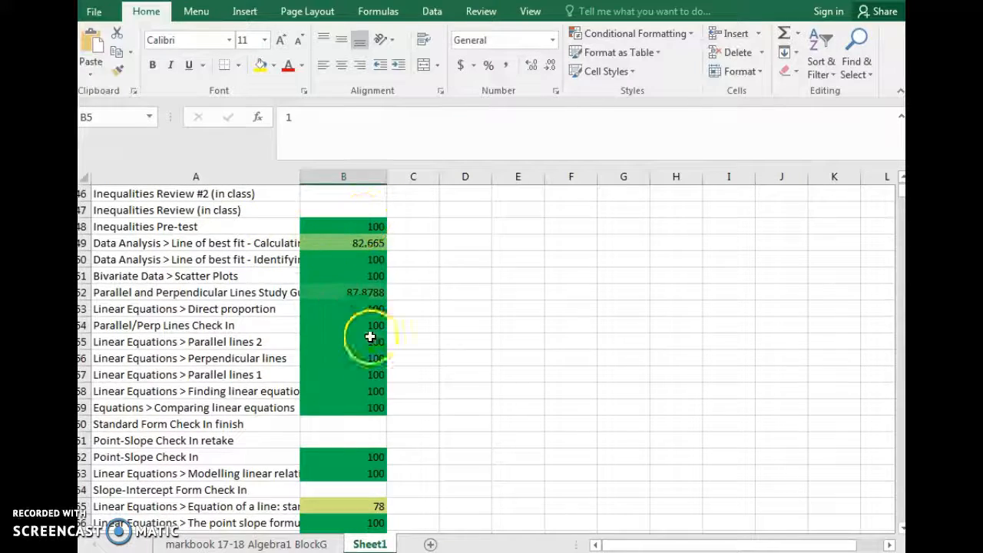
scroll(359, 324, "down", 2)
scroll(408, 377, "down", 8)
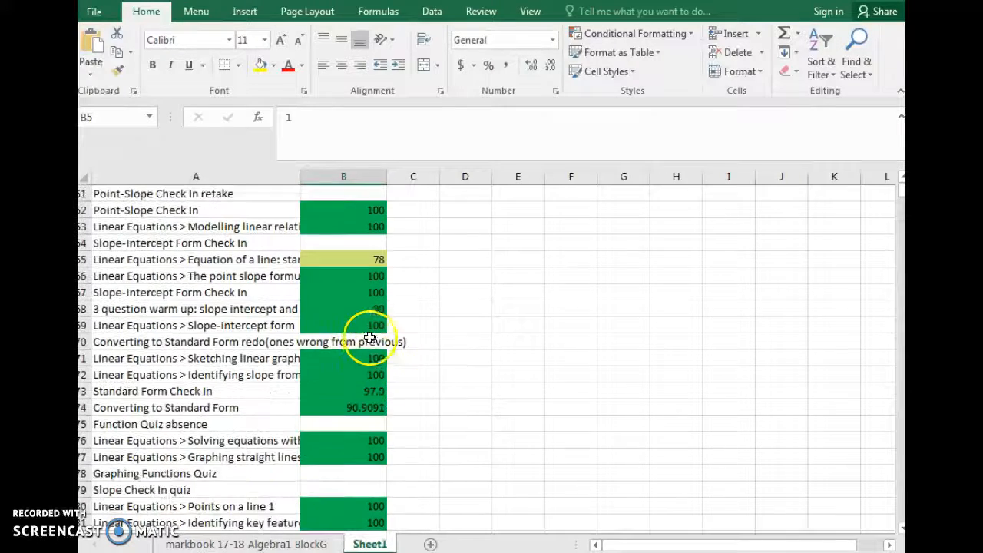
scroll(375, 330, "down", 11)
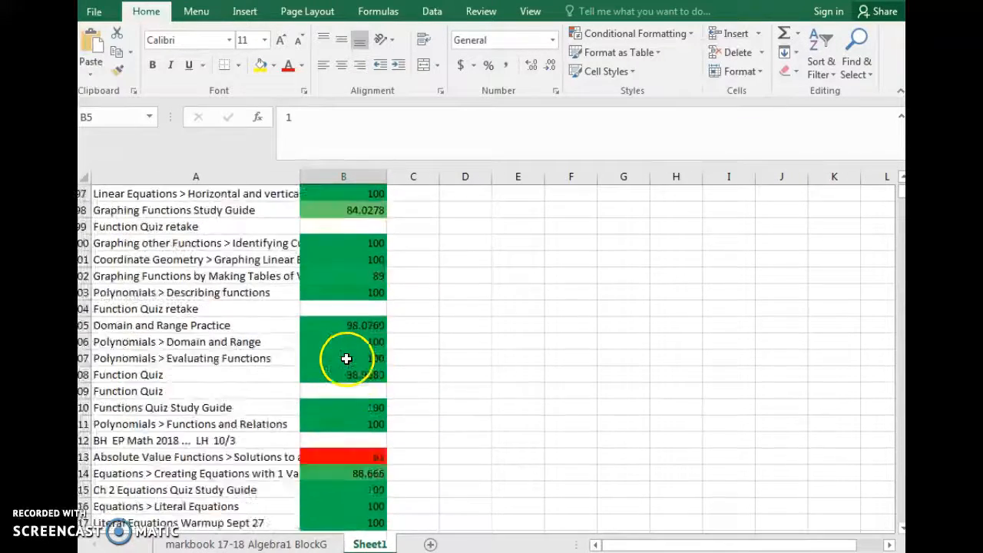
scroll(326, 314, "down", 1)
left_click(351, 209)
left_click(330, 443)
left_click(334, 207)
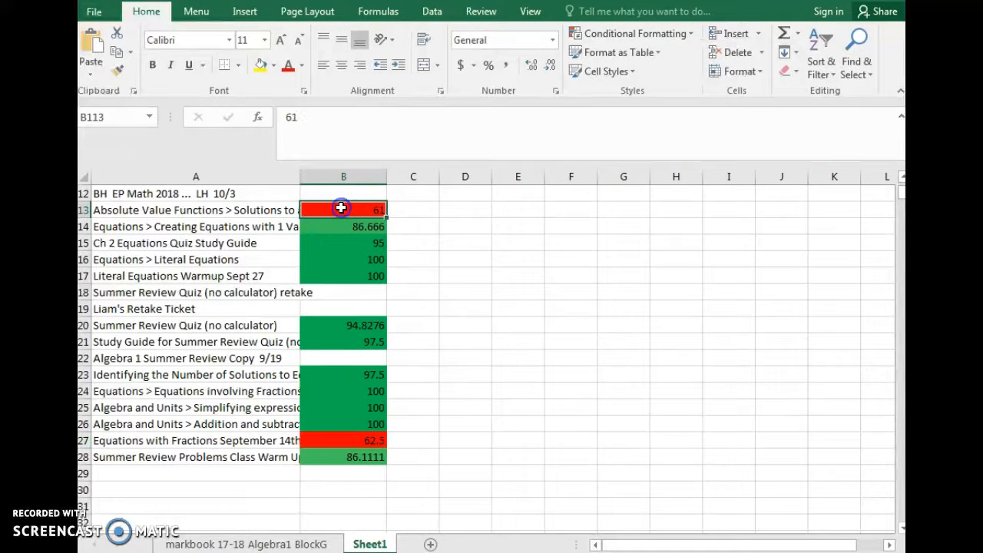
scroll(460, 406, "up", 8)
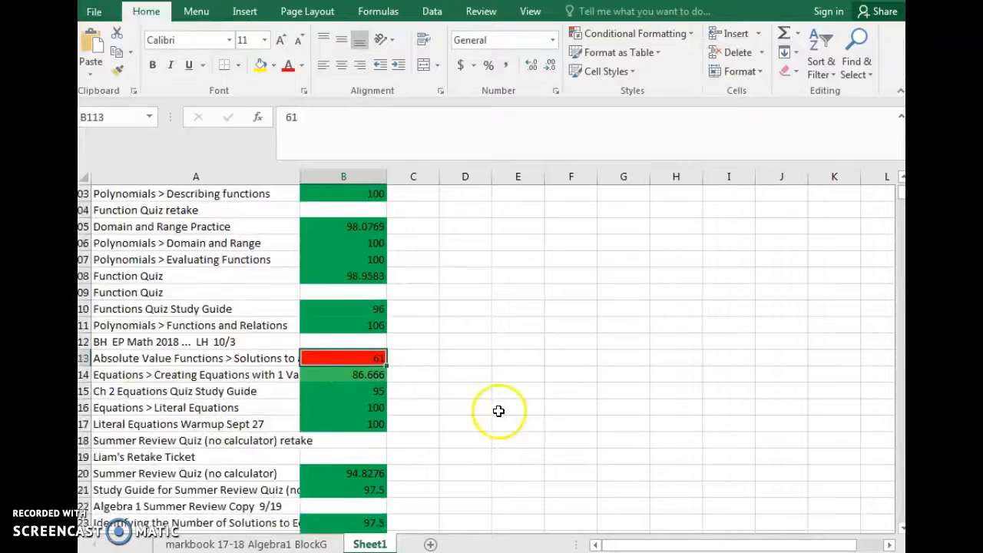
scroll(426, 398, "up", 20)
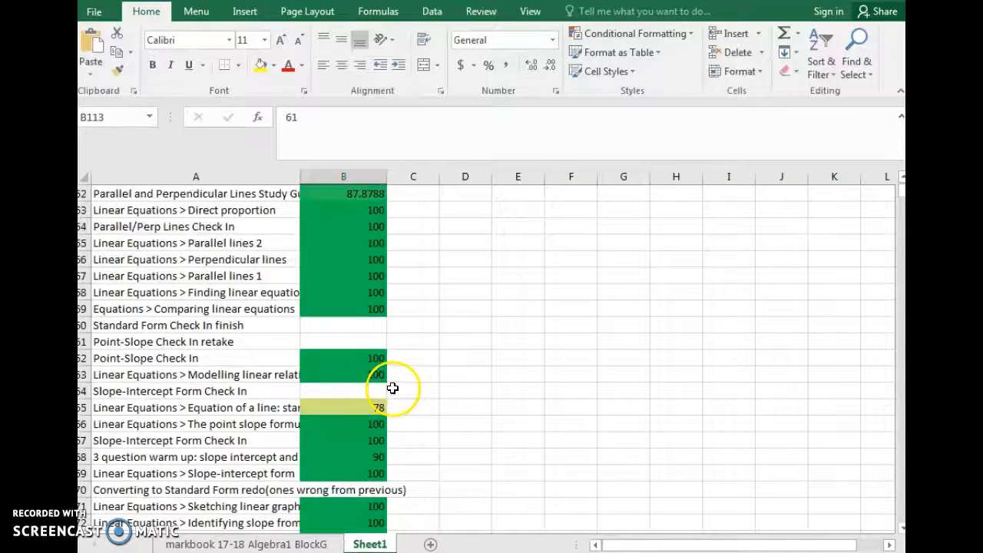
scroll(385, 361, "up", 7)
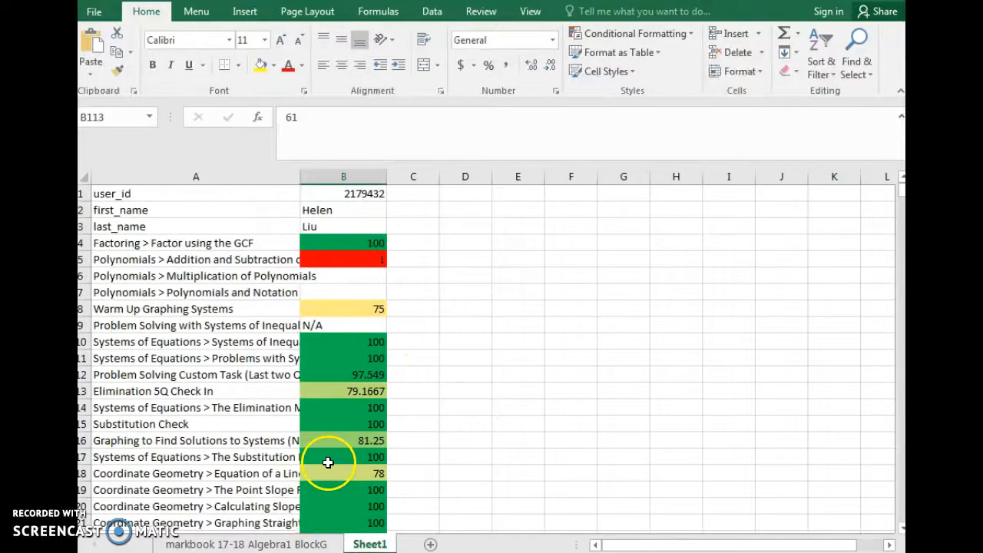
Copy header row 1 together with the student record in row 18 of the markbook 17-18 Algebra1 BlockG sheet
left_click(265, 544)
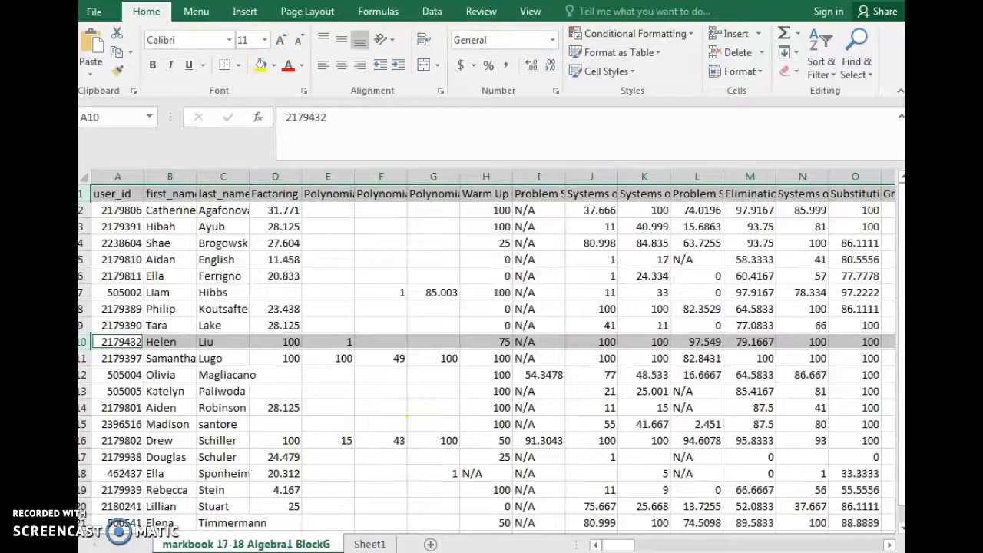
left_click(84, 473)
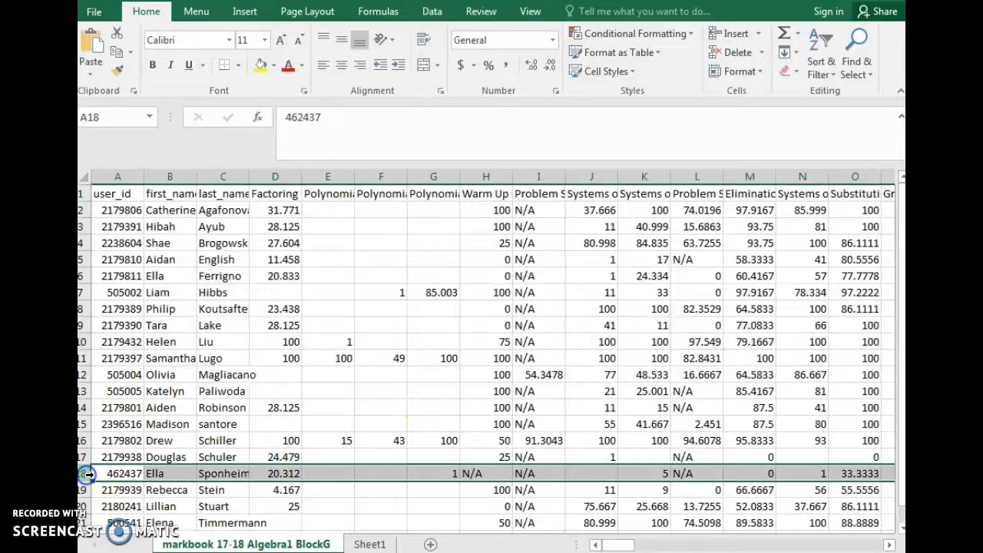
left_click(85, 195)
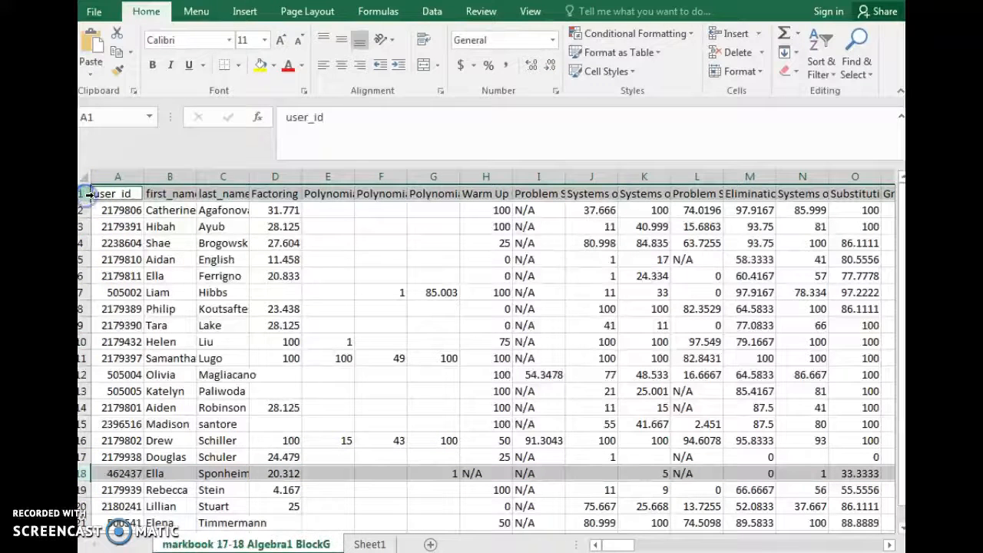
key("ctrl+c")
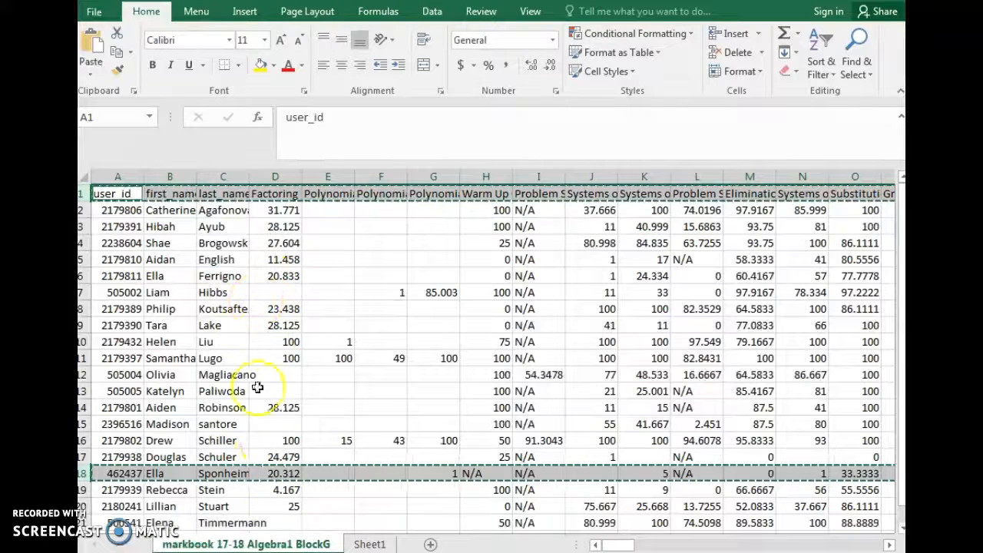
Paste the copied rows transposed into Sheet1, starting at cell E1
left_click(371, 544)
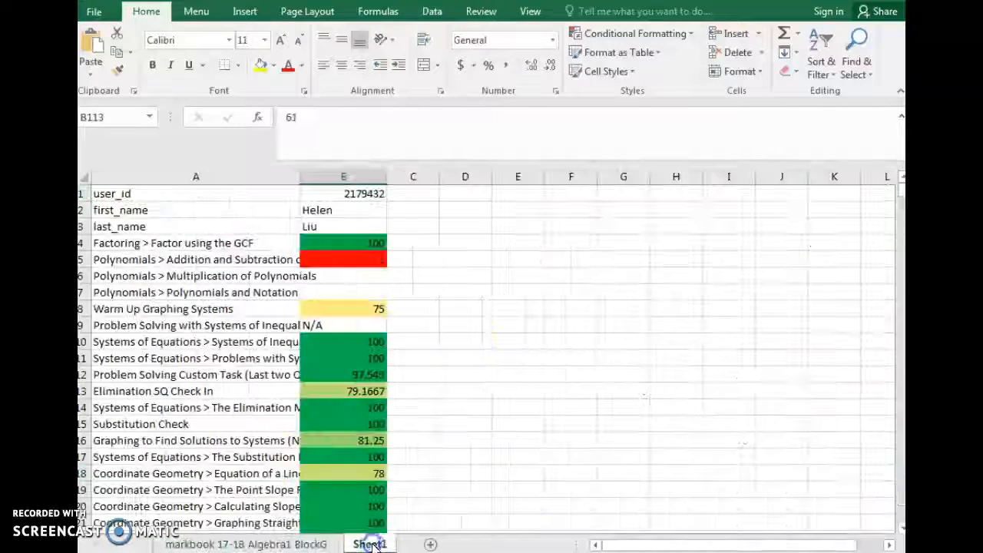
left_click(522, 194)
right_click(523, 195)
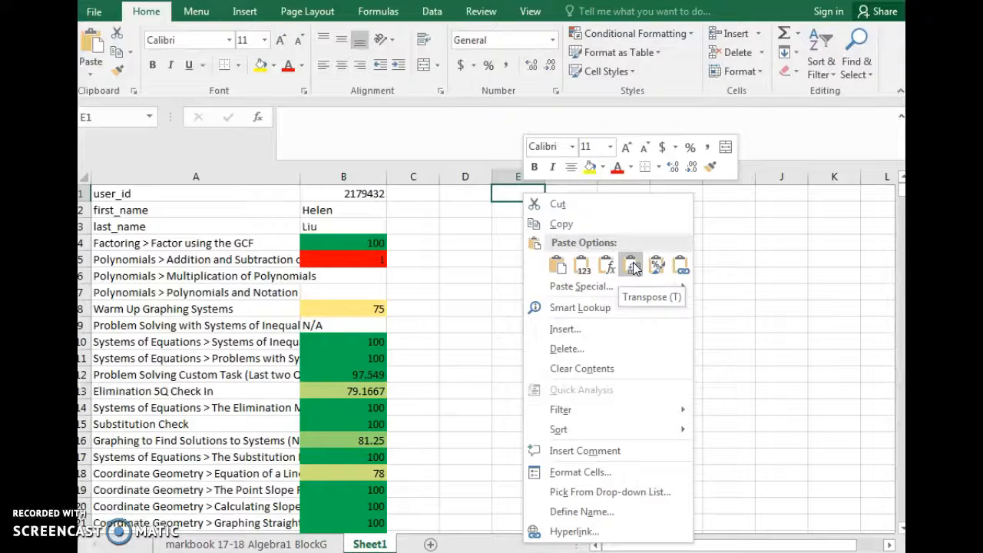
left_click(632, 262)
Widen columns E and F to make the second student's assignment names and scores readable, and clear the selection
left_click_drag(549, 177, 716, 176)
left_click_drag(618, 176, 628, 175)
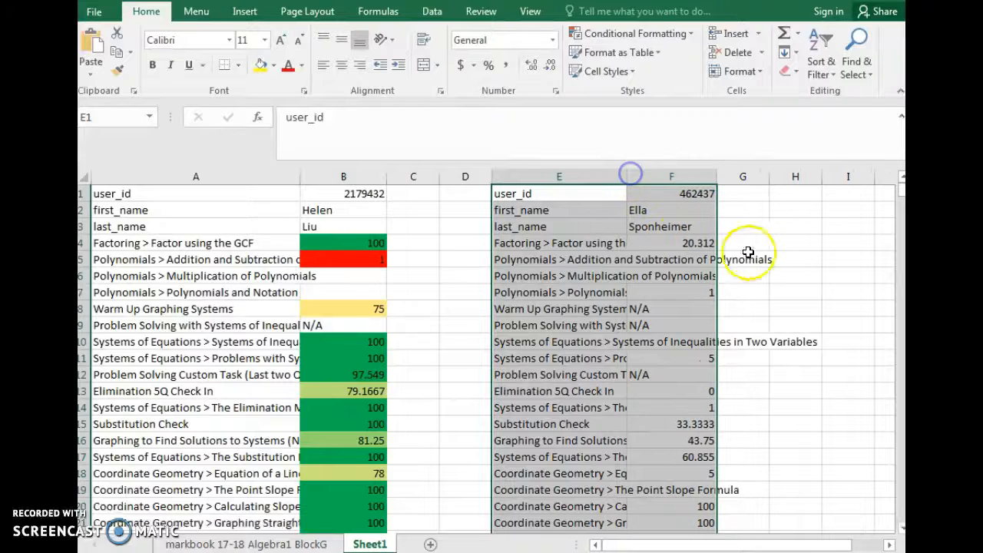
left_click(787, 257)
Apply a three-color conditional formatting scale to column F, with green for high, white for middle and red for low values
left_click(685, 179)
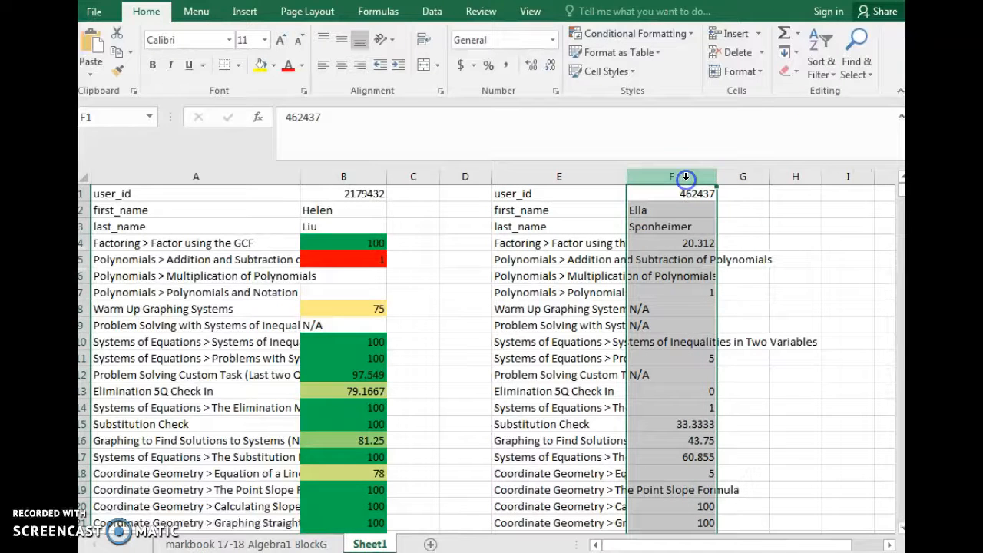
left_click(651, 33)
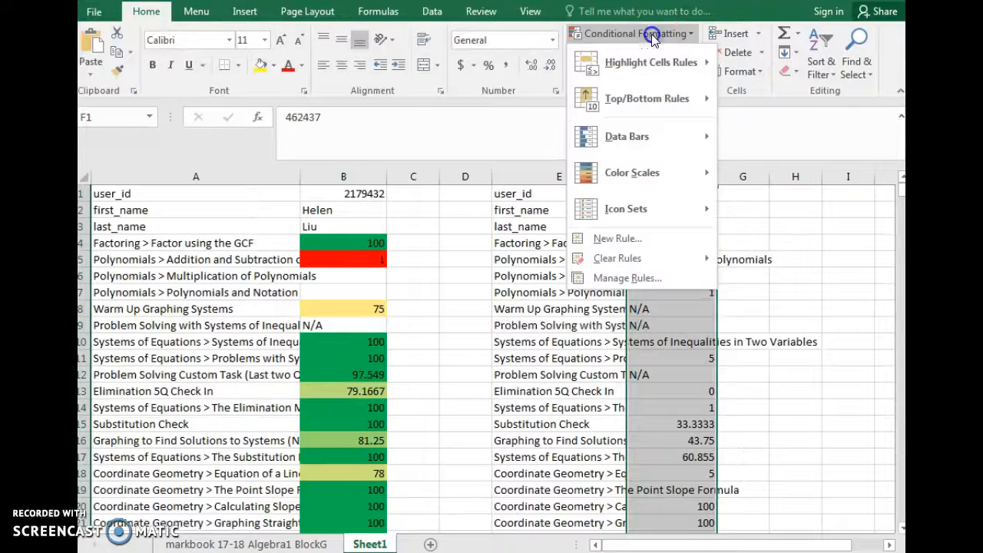
mouse_move(655, 179)
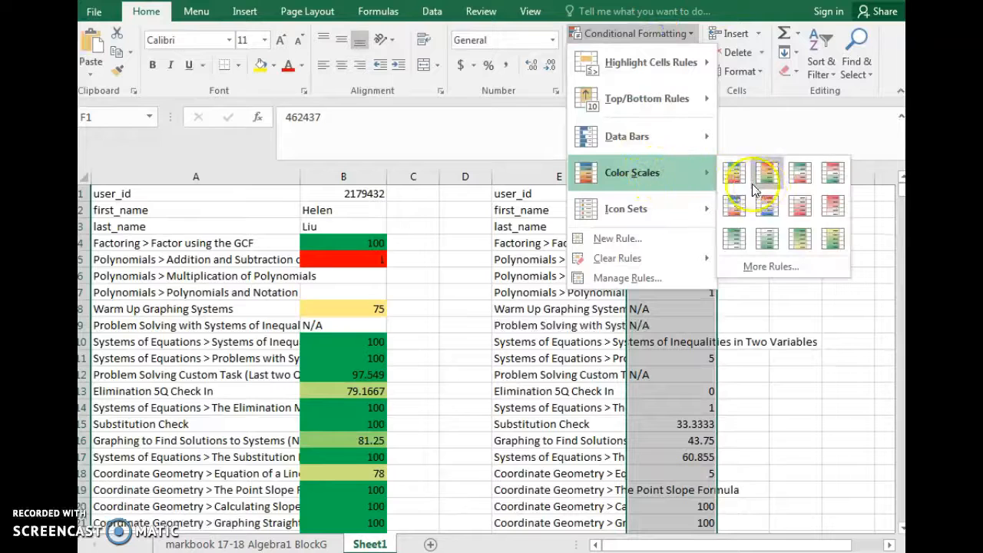
left_click(804, 177)
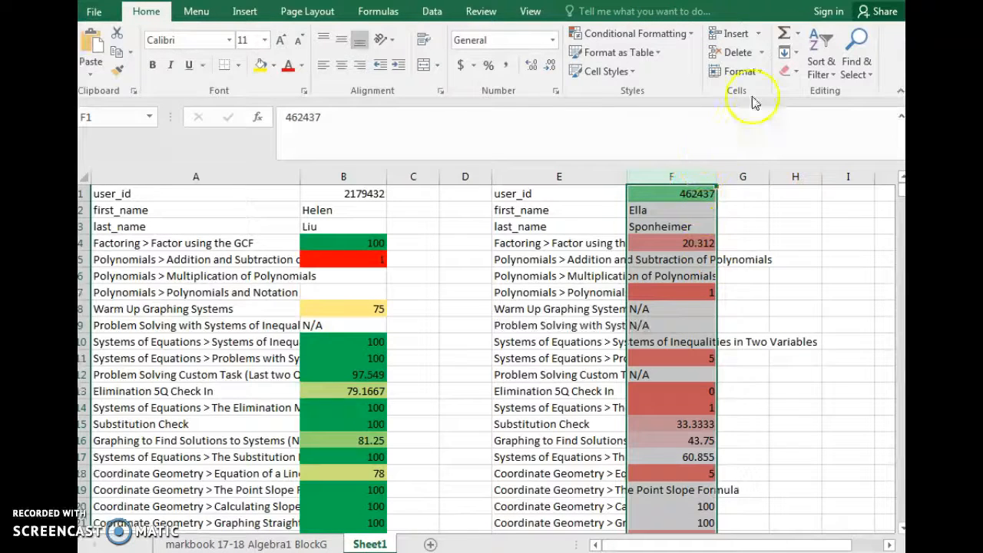
Edit column F's color scale rule, setting the minimum threshold to type Number with value 60
left_click(684, 33)
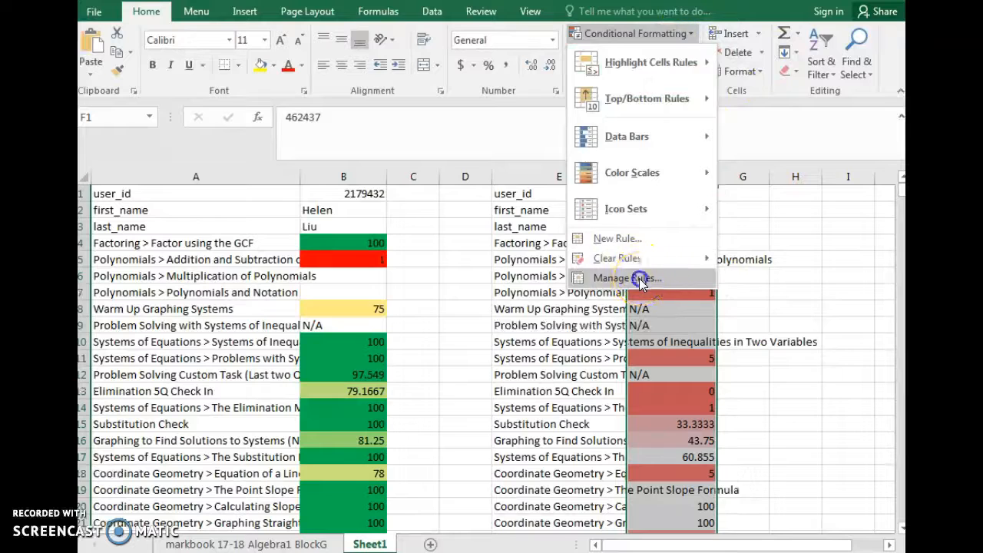
left_click(640, 280)
left_click(434, 325)
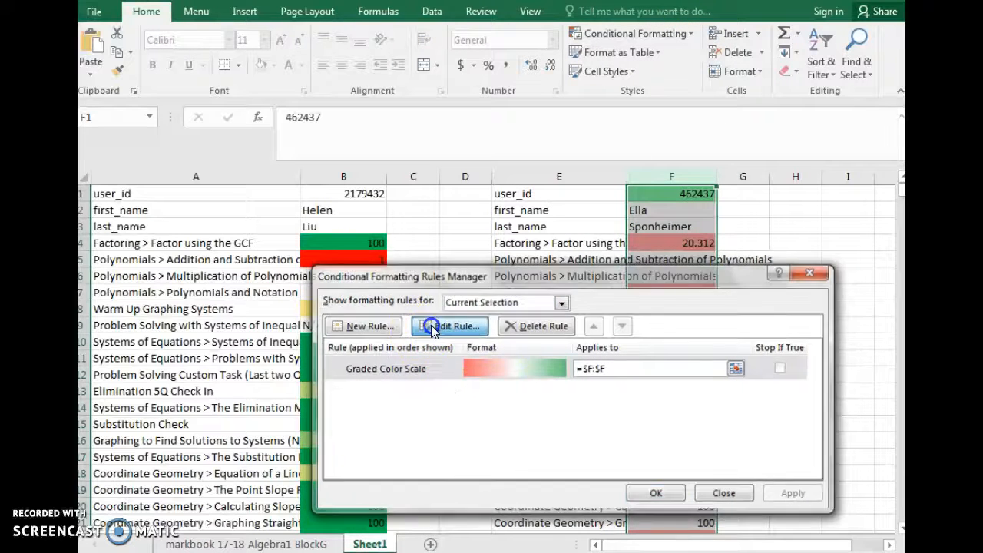
left_click(516, 449)
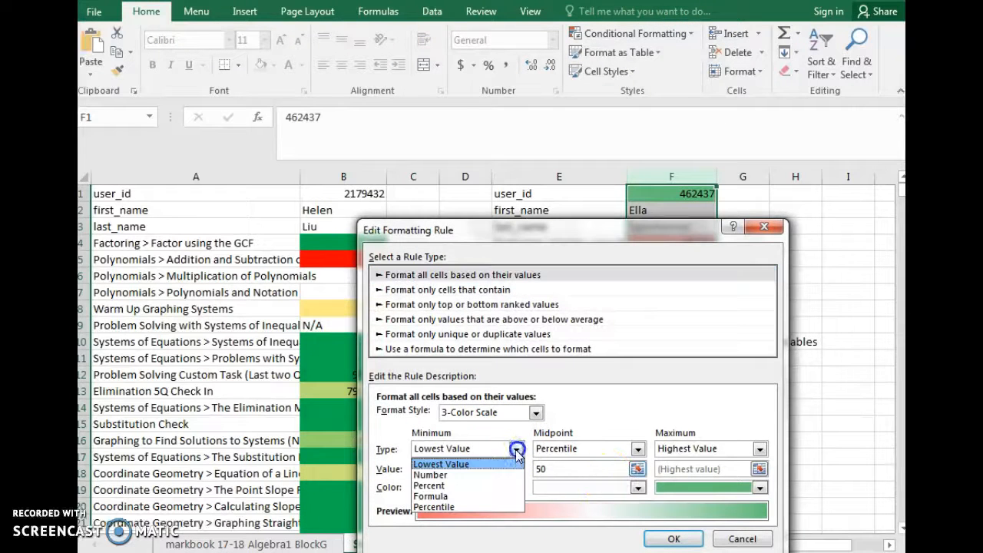
left_click(481, 472)
left_click(477, 470)
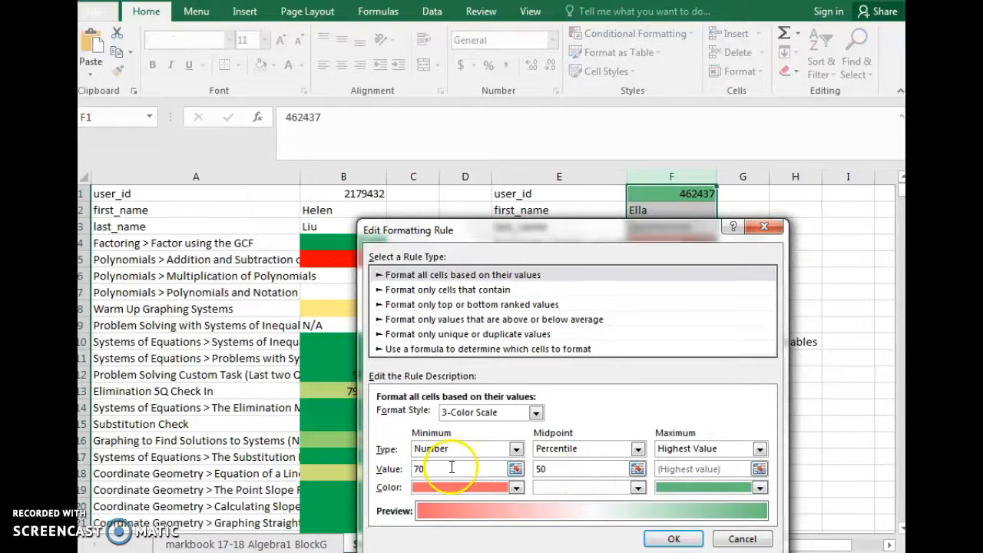
left_click(537, 472)
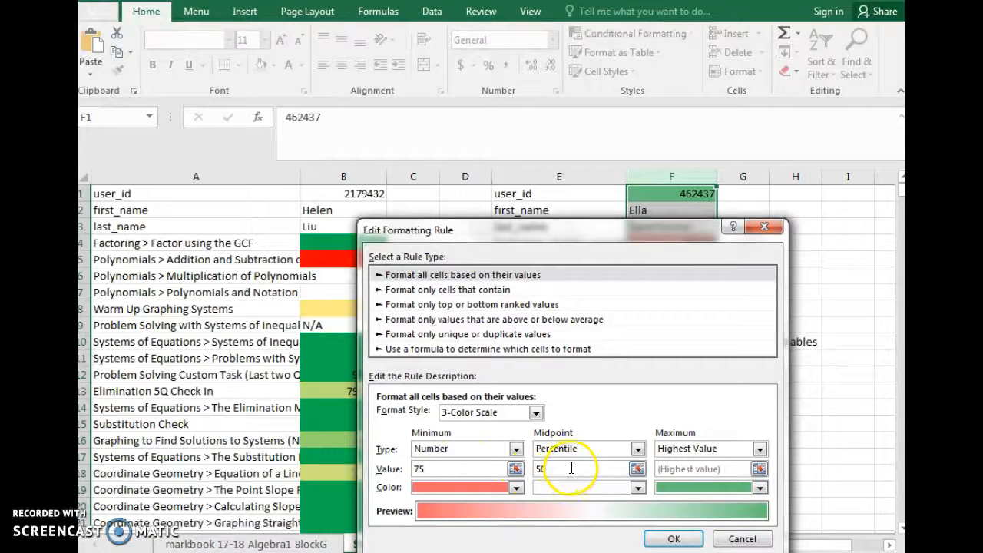
double_click(421, 468)
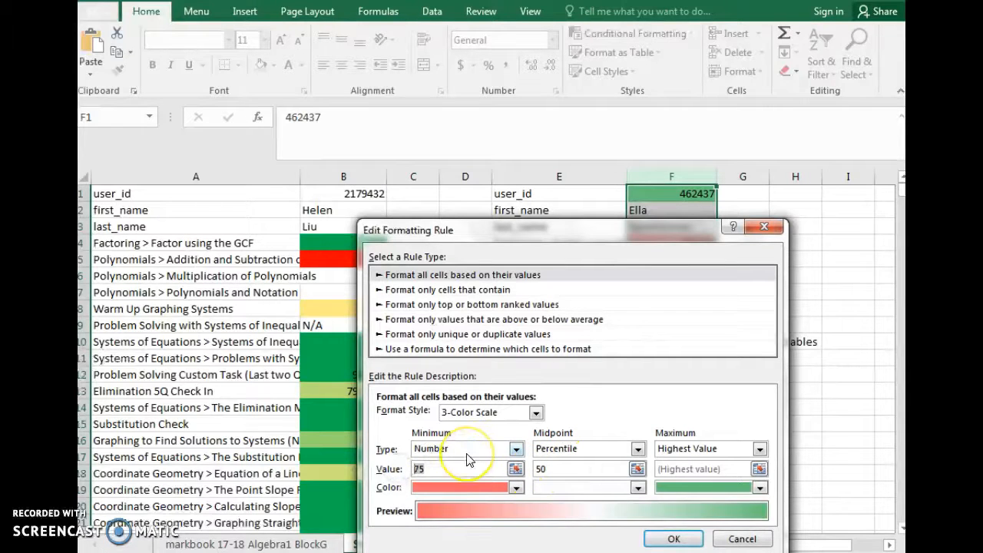
Set the midpoint threshold of column F's color scale to type Number with value 70
left_click(616, 452)
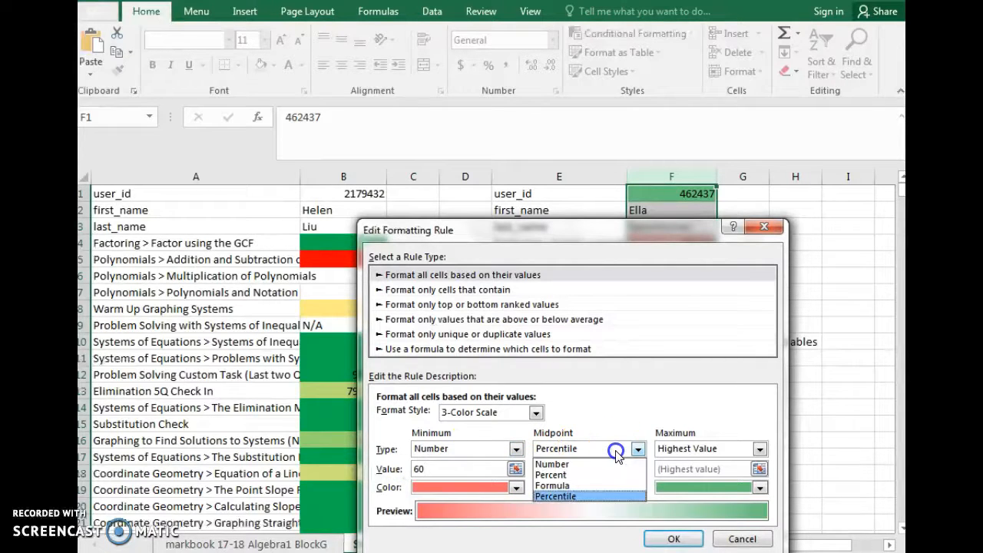
left_click(594, 463)
left_click(592, 451)
left_click(587, 461)
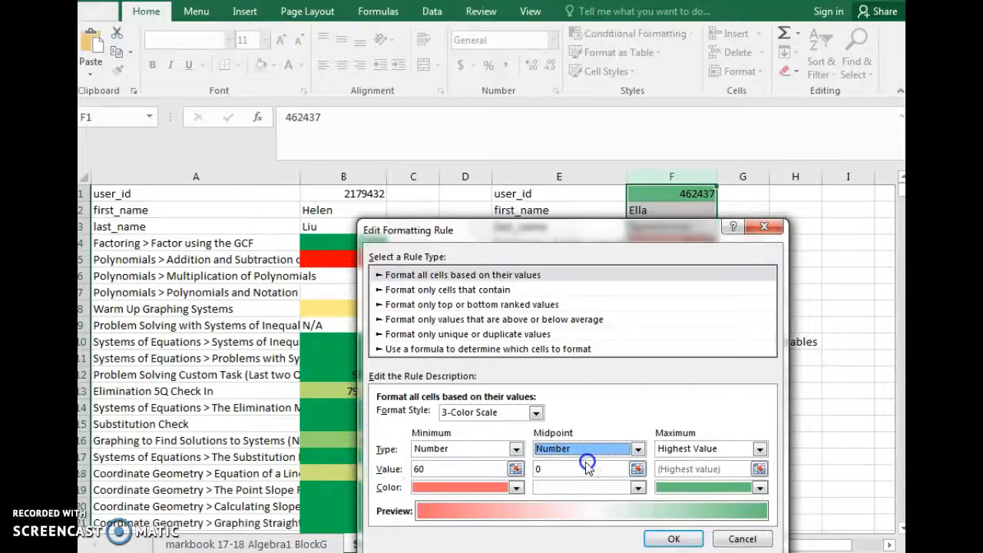
left_click(538, 469)
type("70")
Set the color scale's maximum to type Number with value 75, apply the rule to column F and review the recolored scores
left_click(702, 450)
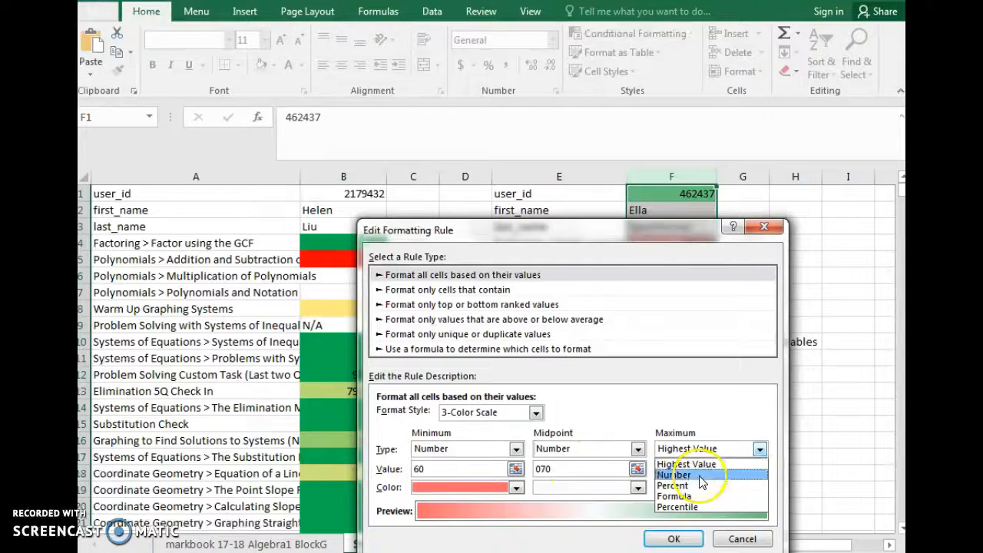
left_click(691, 475)
left_click(690, 470)
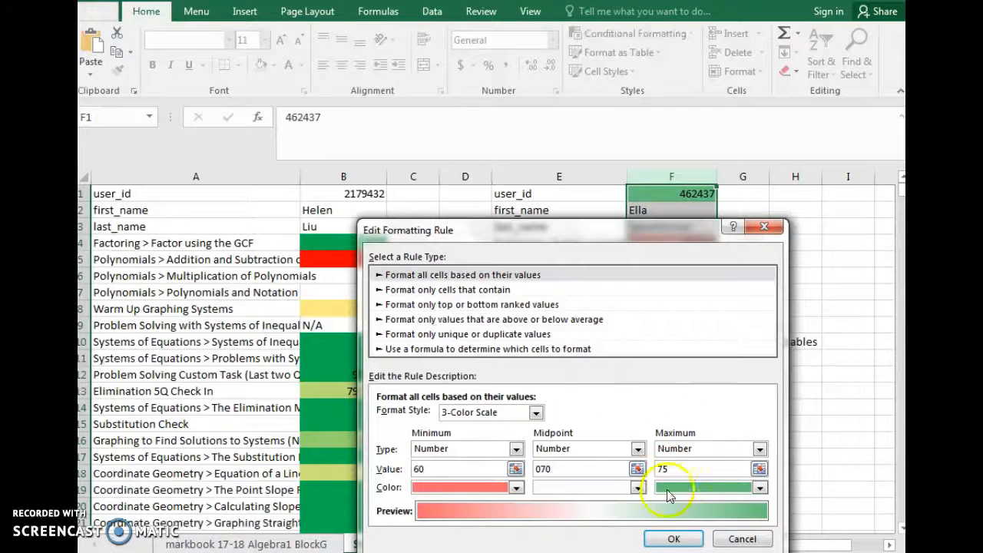
left_click(672, 541)
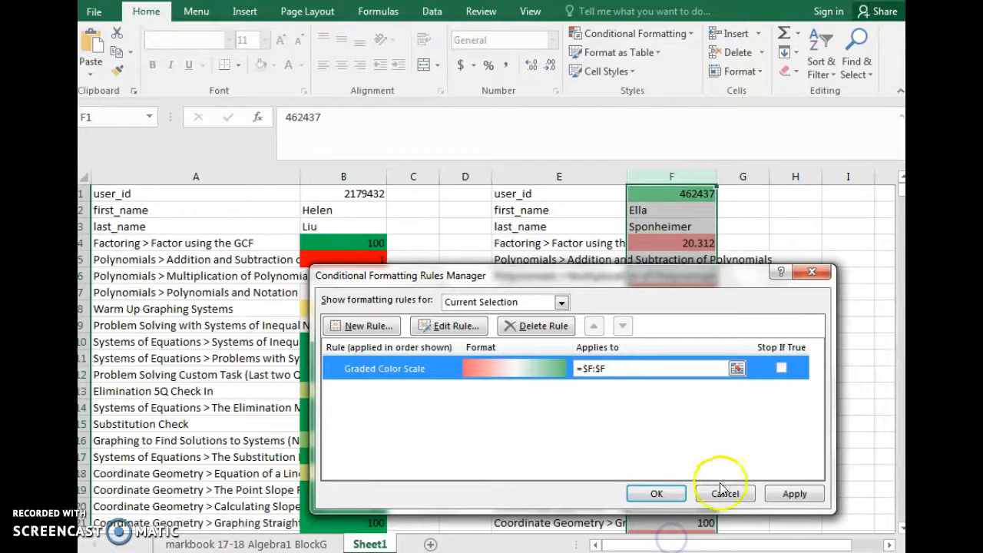
left_click(794, 494)
left_click(654, 493)
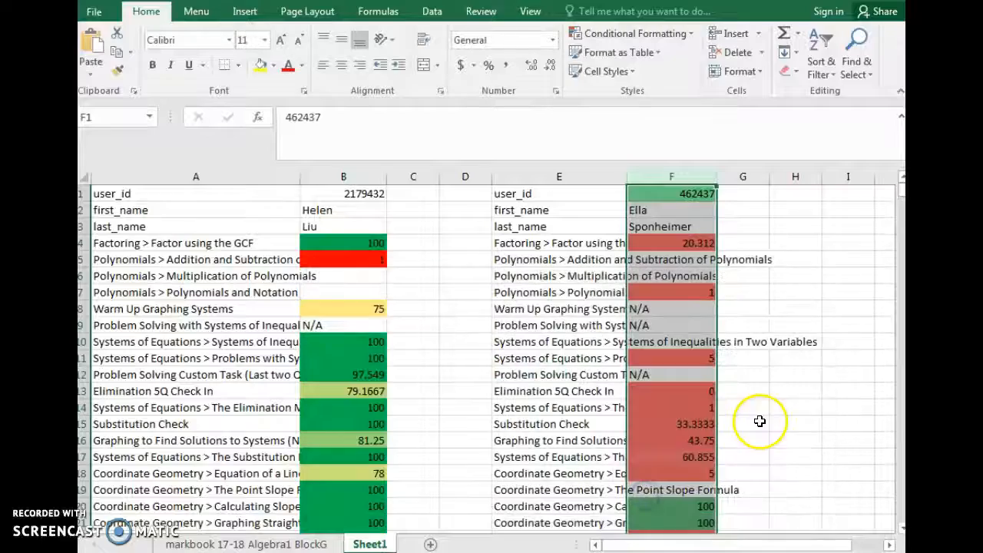
scroll(786, 391, "down", 3)
scroll(786, 391, "down", 12)
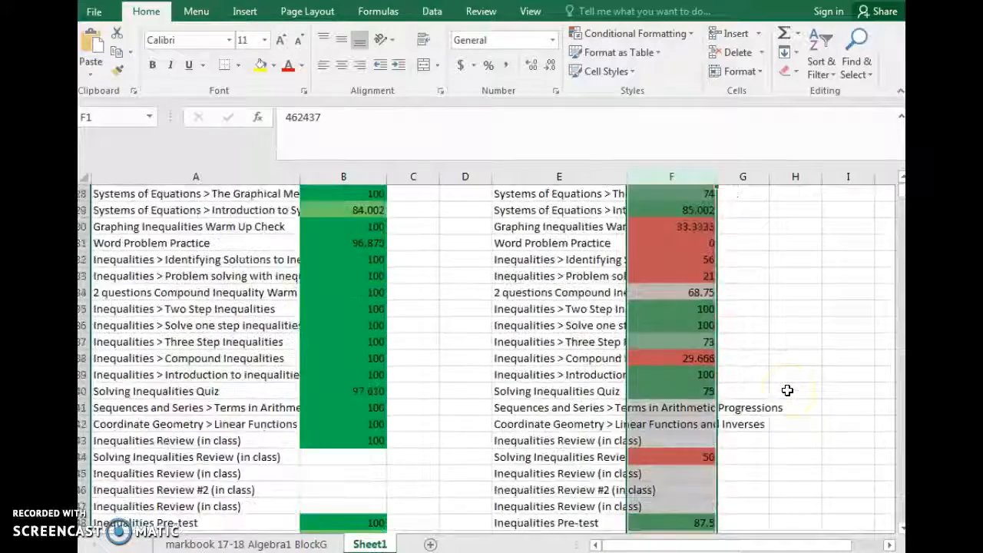
Examine the color-coded scores in columns B and F down the assignment list, comparing the two students' results
scroll(787, 392, "down", 8)
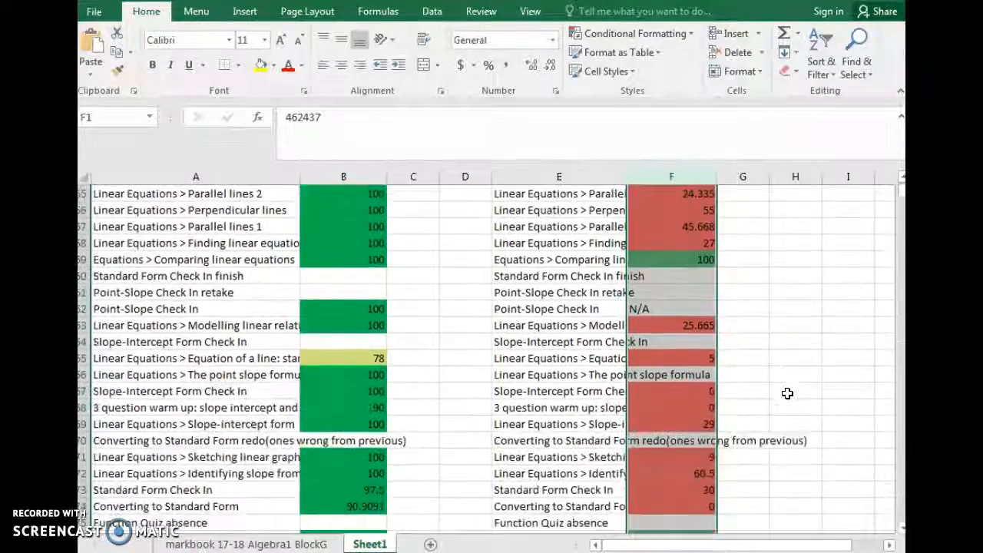
scroll(787, 392, "down", 8)
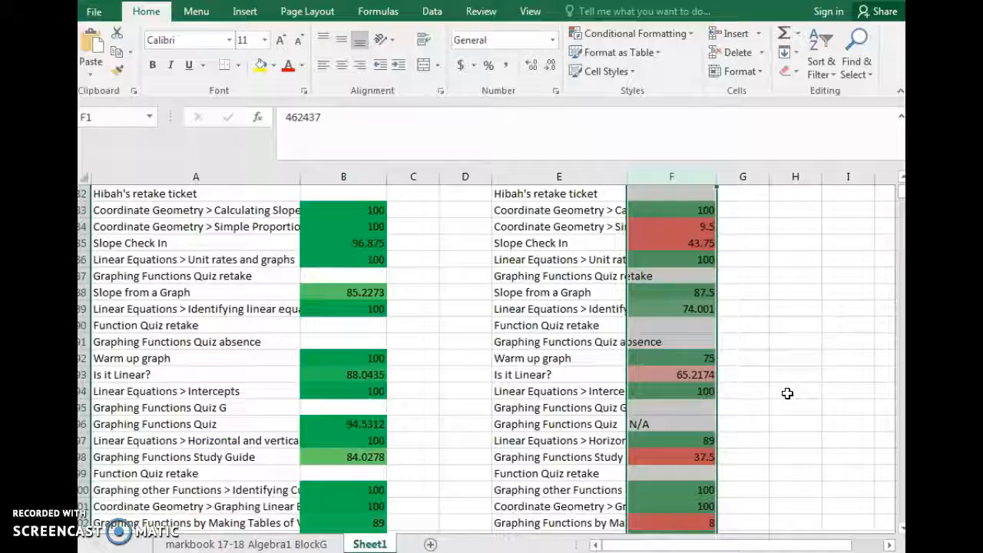
scroll(787, 391, "down", 3)
scroll(787, 392, "up", 4)
scroll(790, 394, "down", 8)
scroll(789, 417, "up", 12)
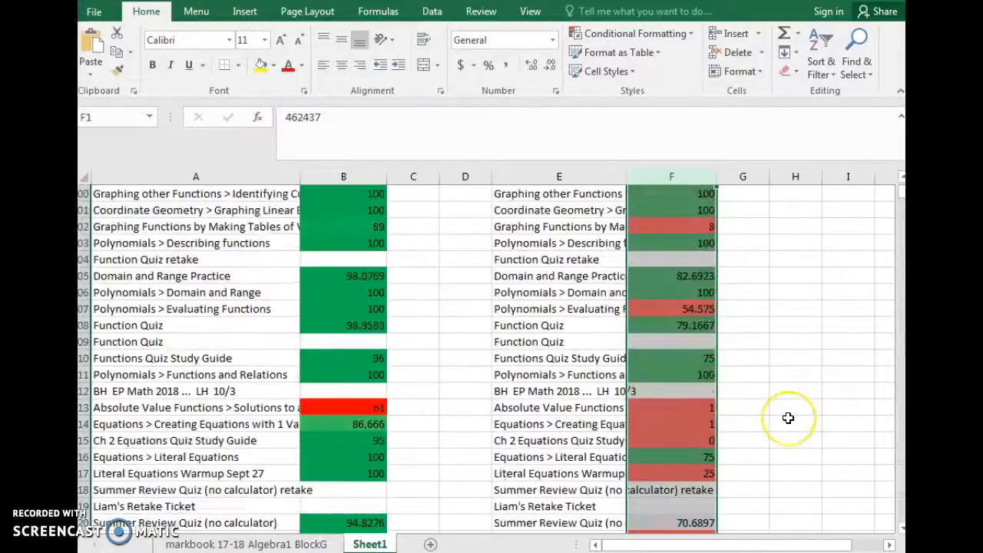
scroll(788, 417, "up", 14)
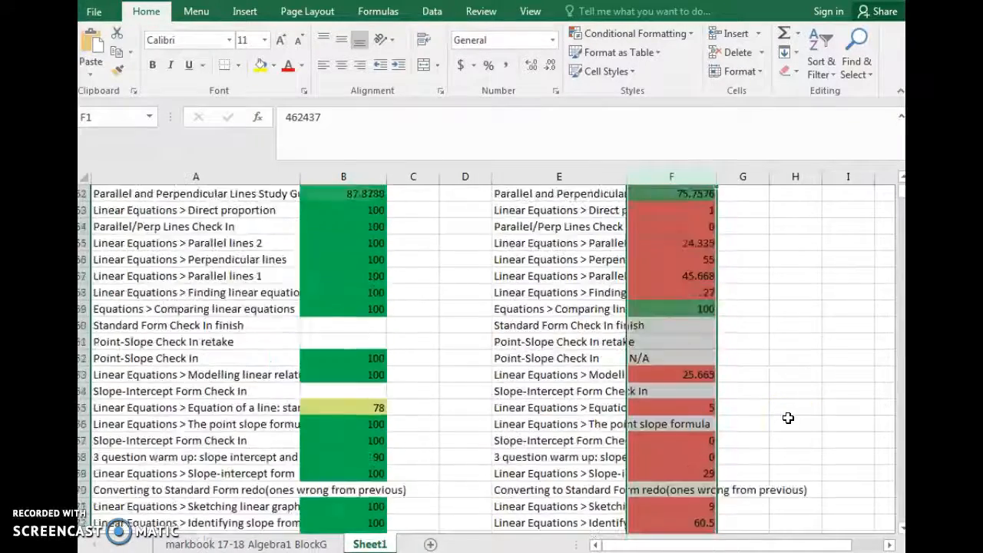
scroll(790, 415, "up", 10)
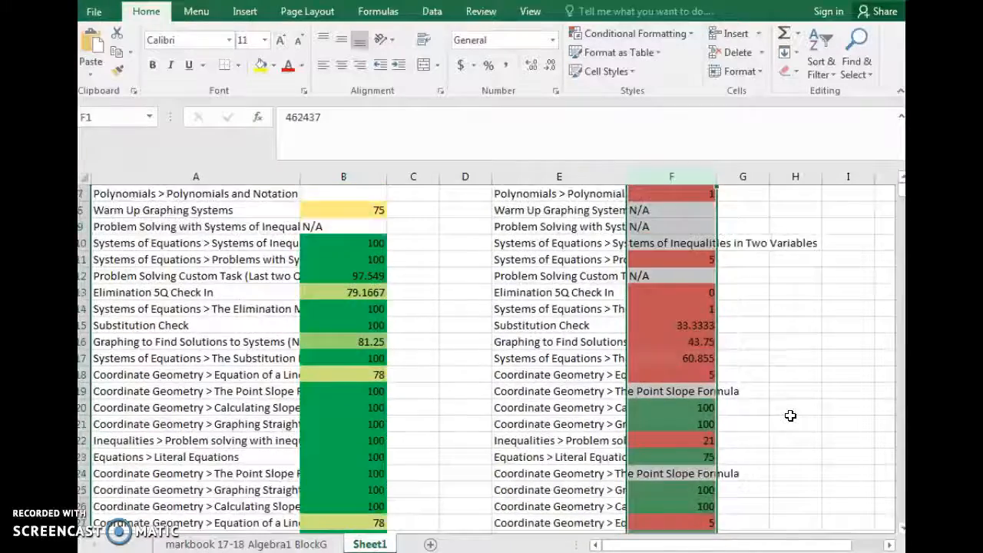
scroll(443, 399, "down", 2)
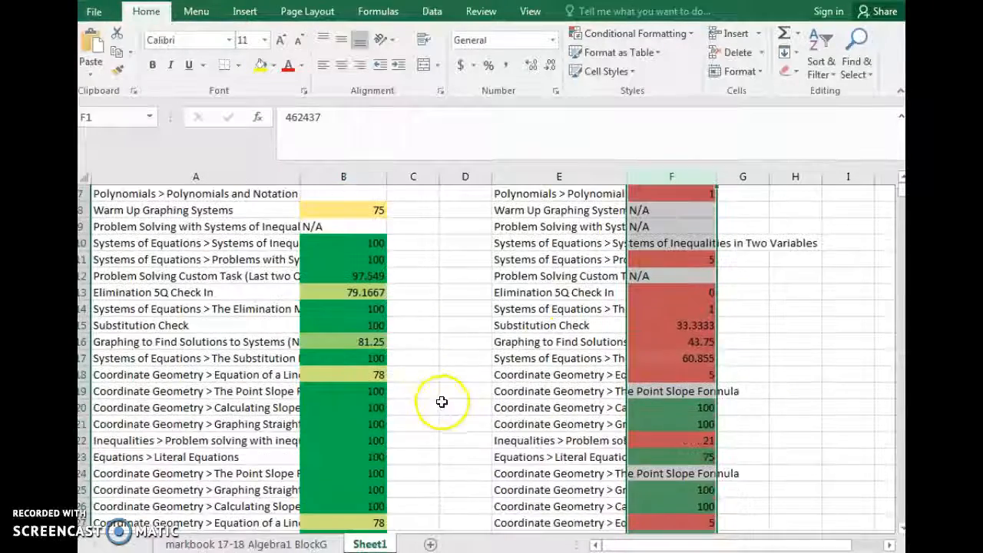